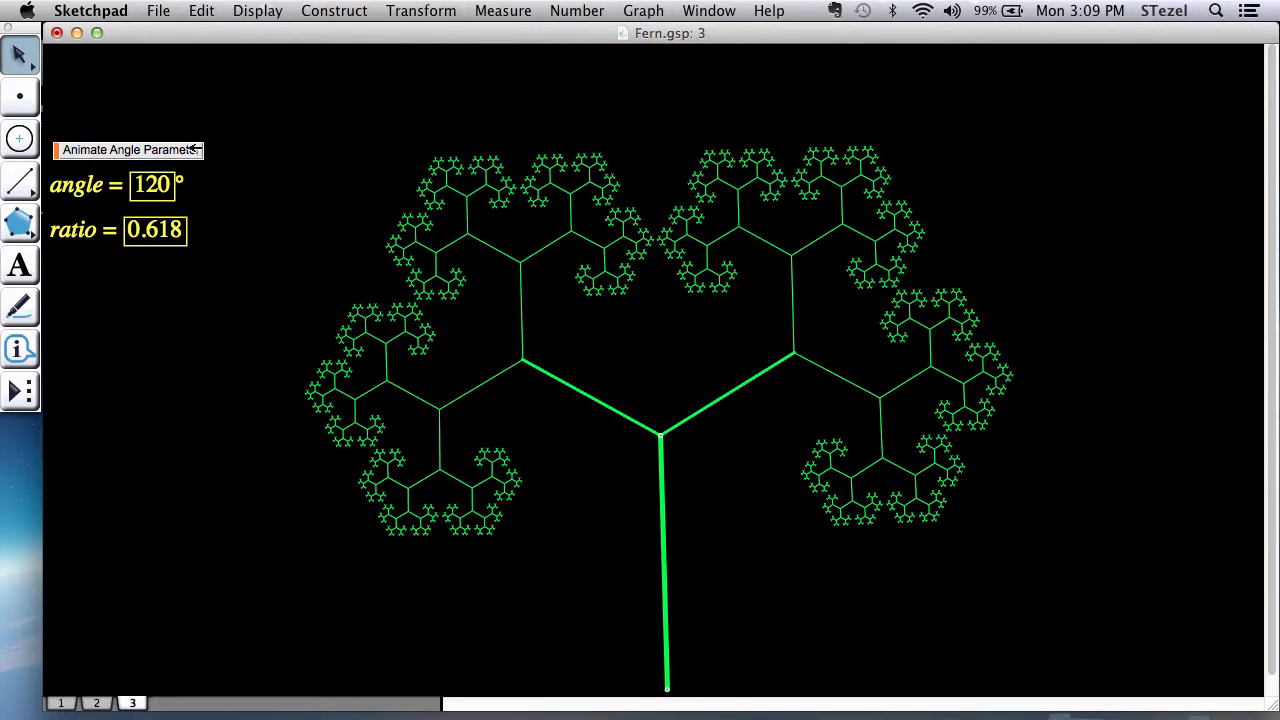
Step: Move the fork point of the page 1 tree slightly down, deselect it, and return to page 3
{"action": "left_click", "coordinate": [62, 704]}
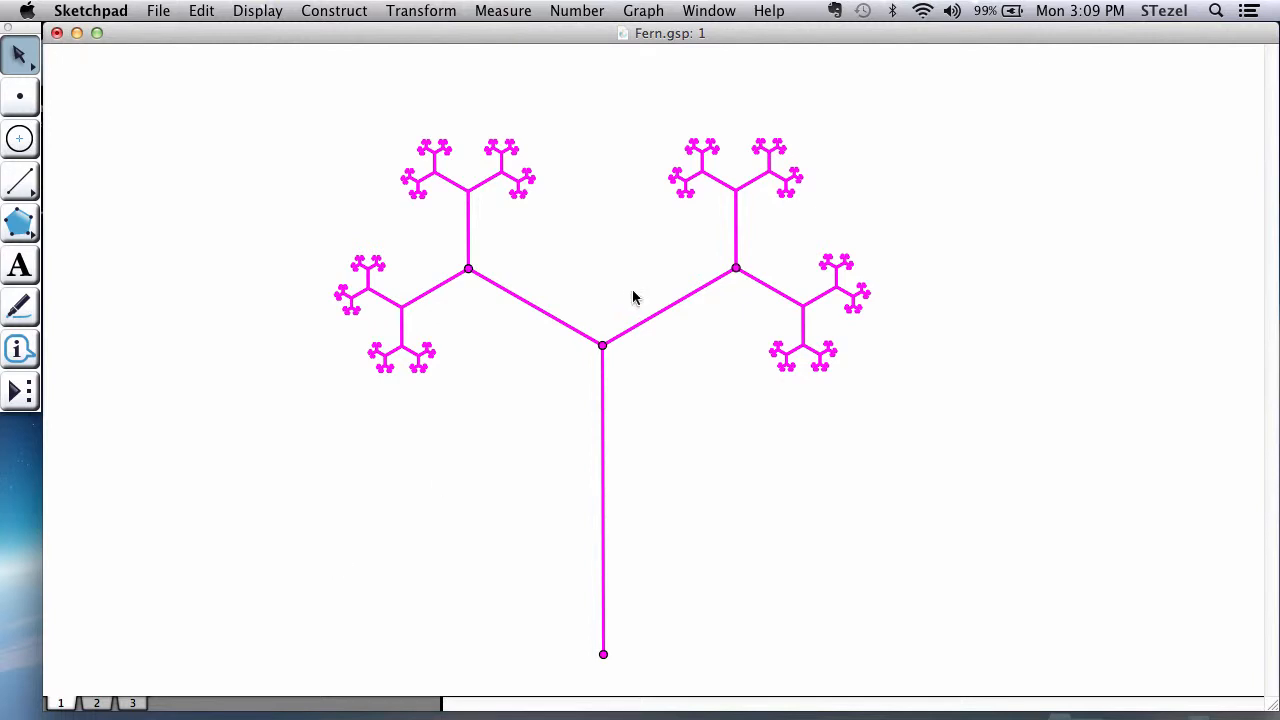
{"action": "left_click_drag", "start_coordinate": [603, 345], "coordinate": [607, 376]}
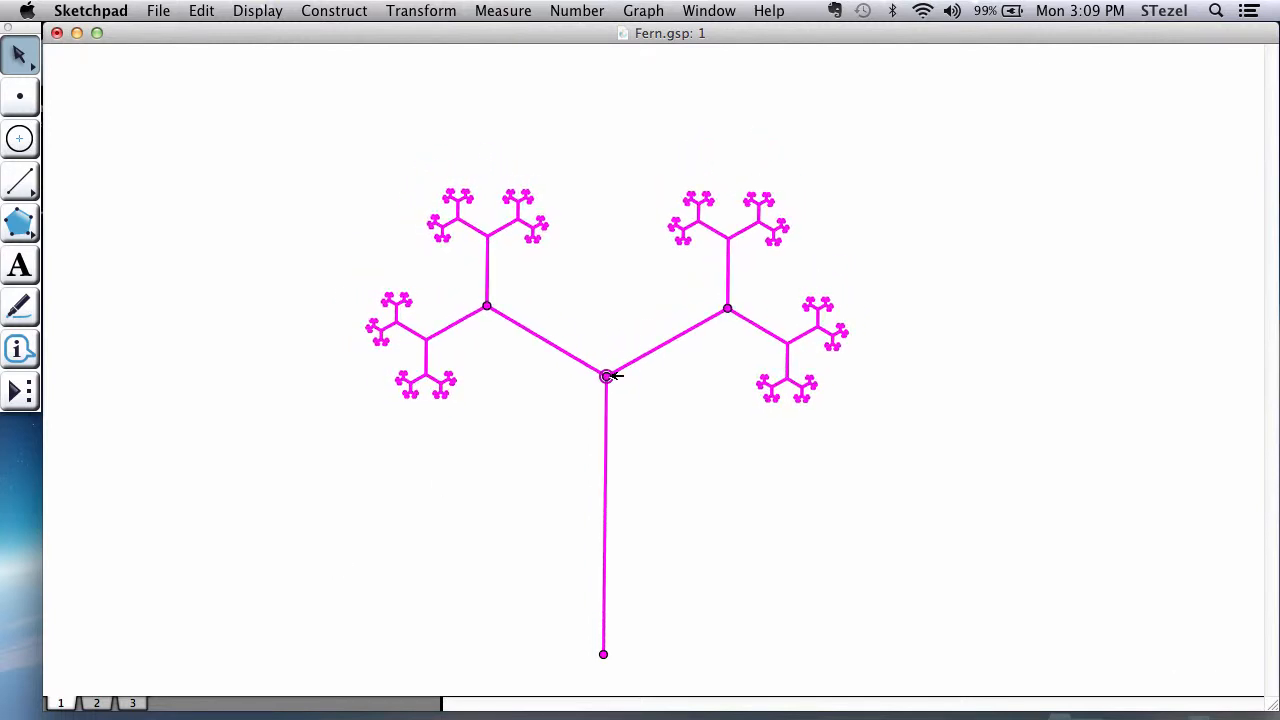
{"action": "left_click", "coordinate": [611, 289]}
{"action": "left_click", "coordinate": [132, 703]}
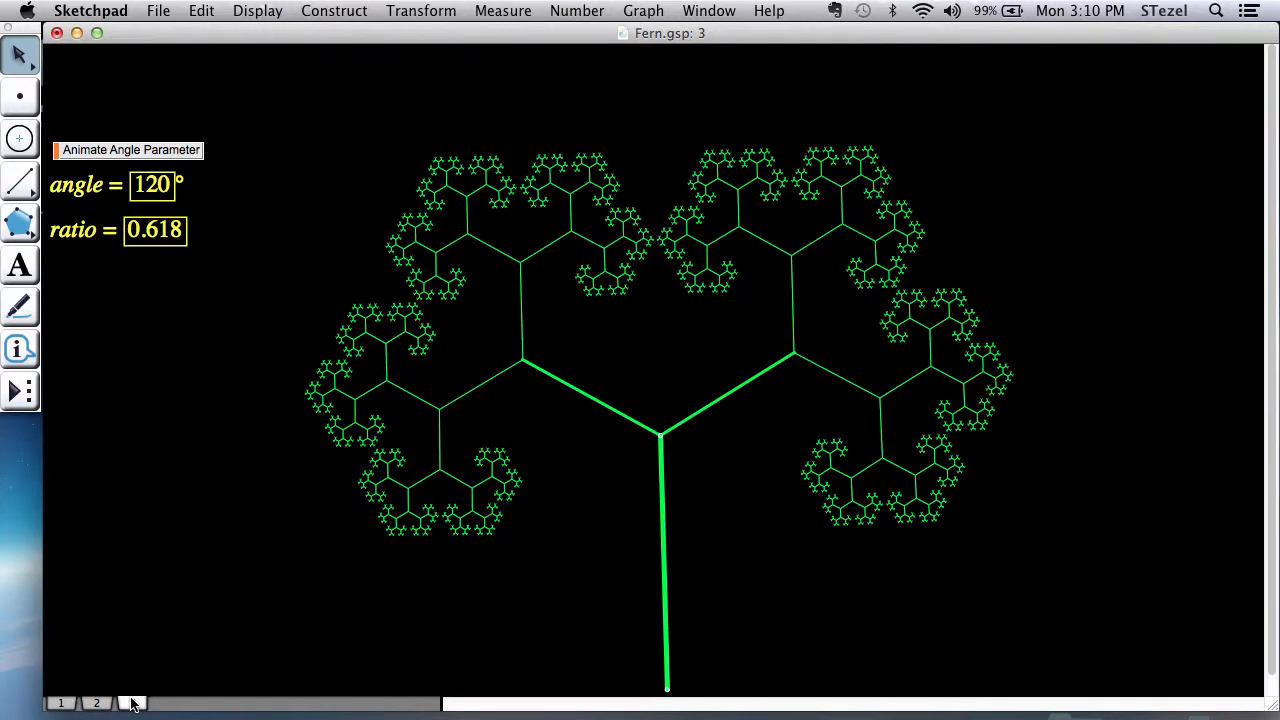
Step: Run the angle parameter animation on the page 3 fractal tree, pausing and resuming it once before stopping it
{"action": "left_click", "coordinate": [184, 156]}
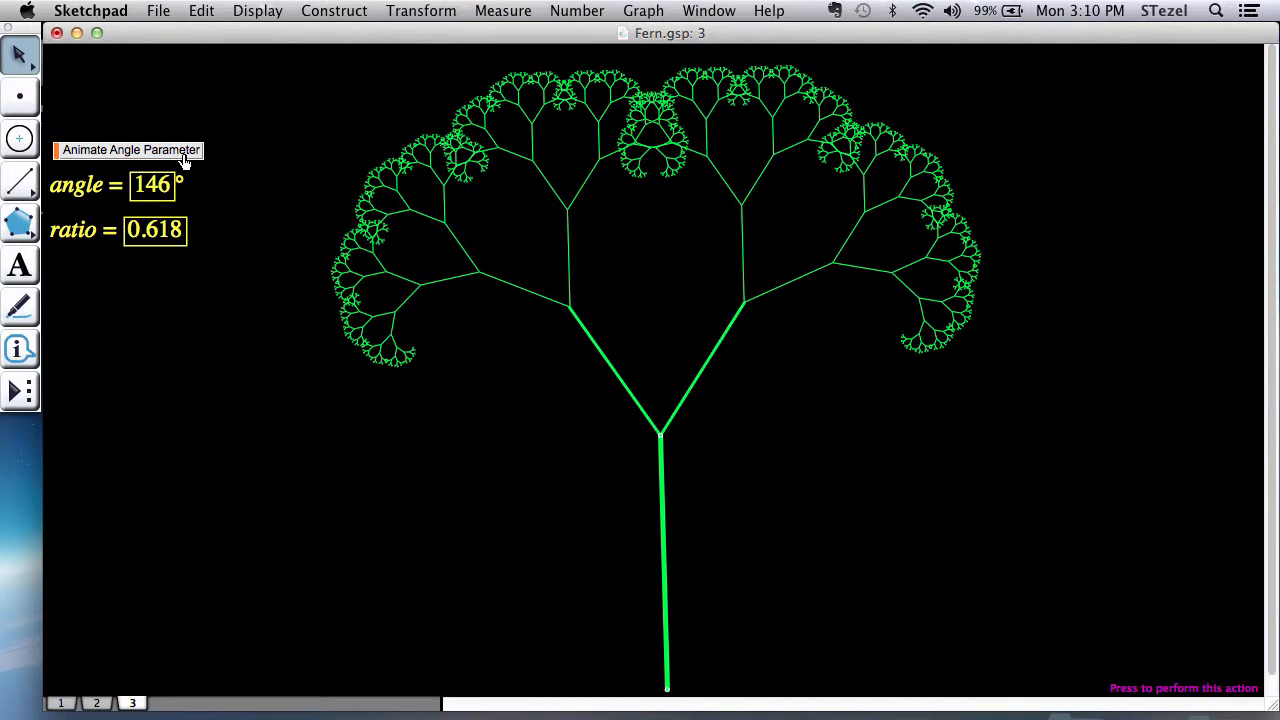
{"action": "left_click", "coordinate": [184, 158]}
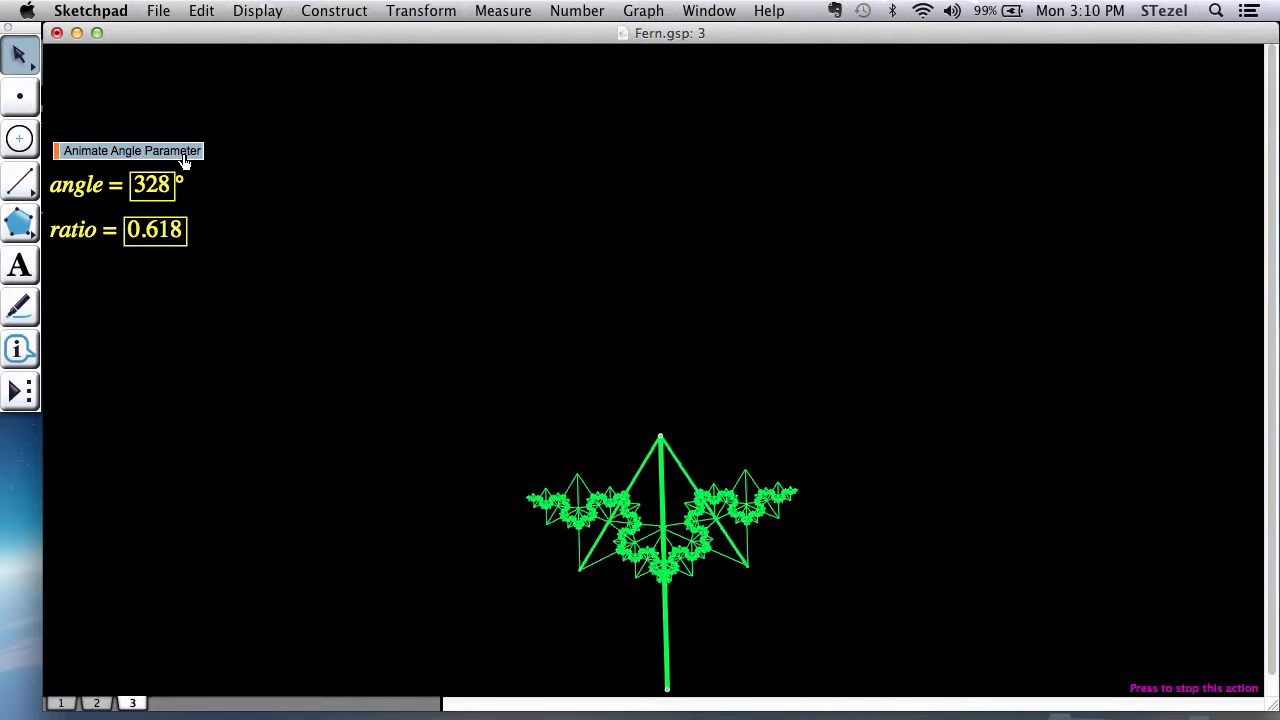
{"action": "left_click", "coordinate": [185, 158]}
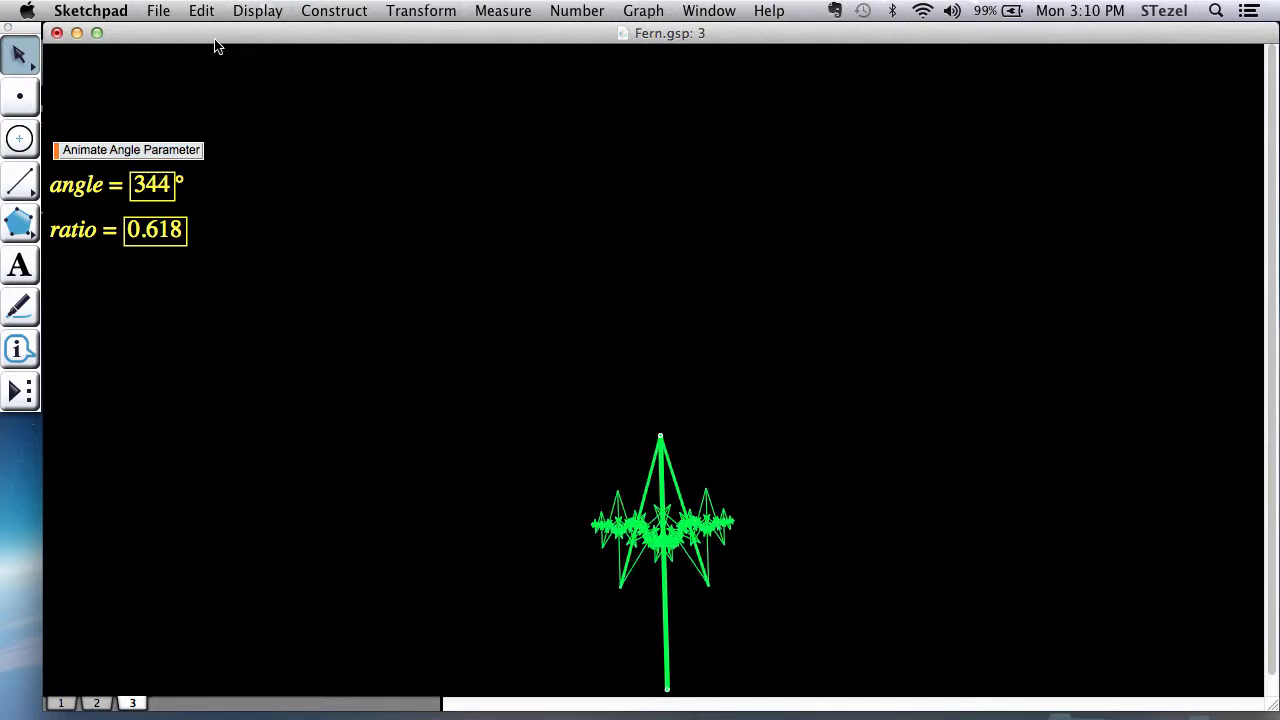
Step: Add a blank page 4 to the document through Document Options
{"action": "left_click", "coordinate": [160, 10]}
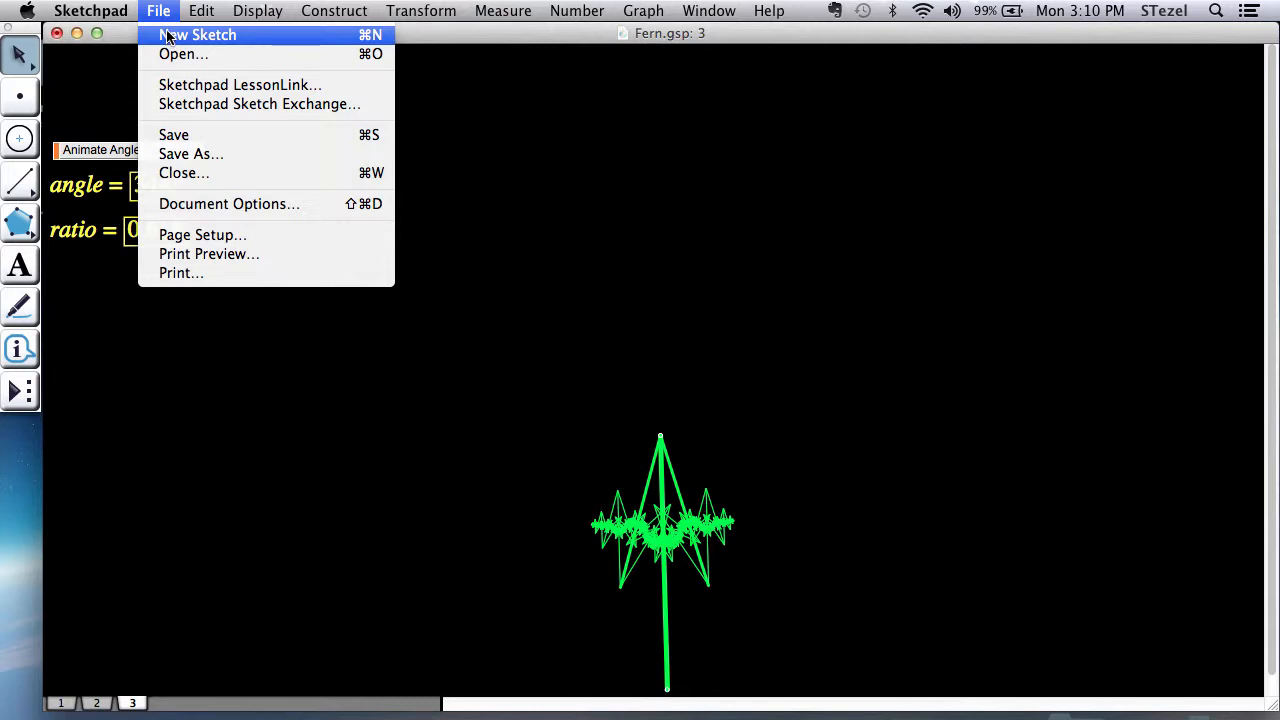
{"action": "left_click", "coordinate": [212, 204]}
{"action": "left_click", "coordinate": [772, 364]}
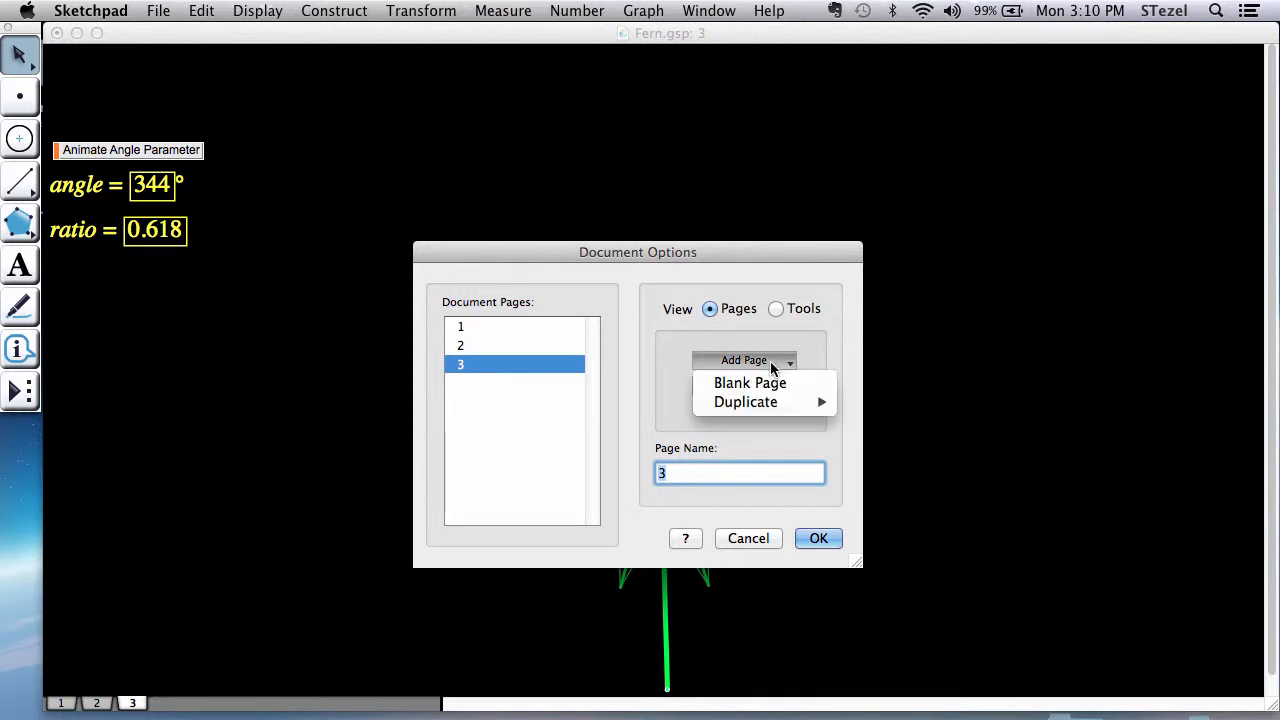
{"action": "left_click", "coordinate": [772, 384]}
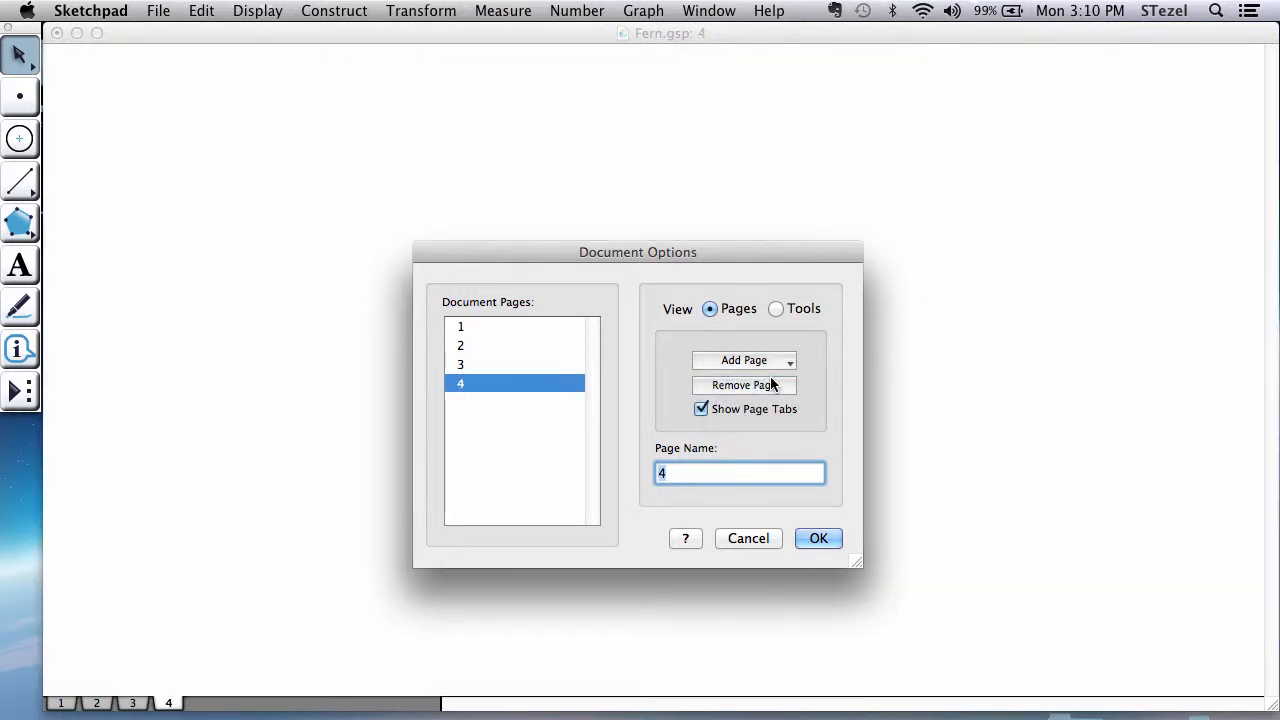
{"action": "left_click", "coordinate": [819, 538]}
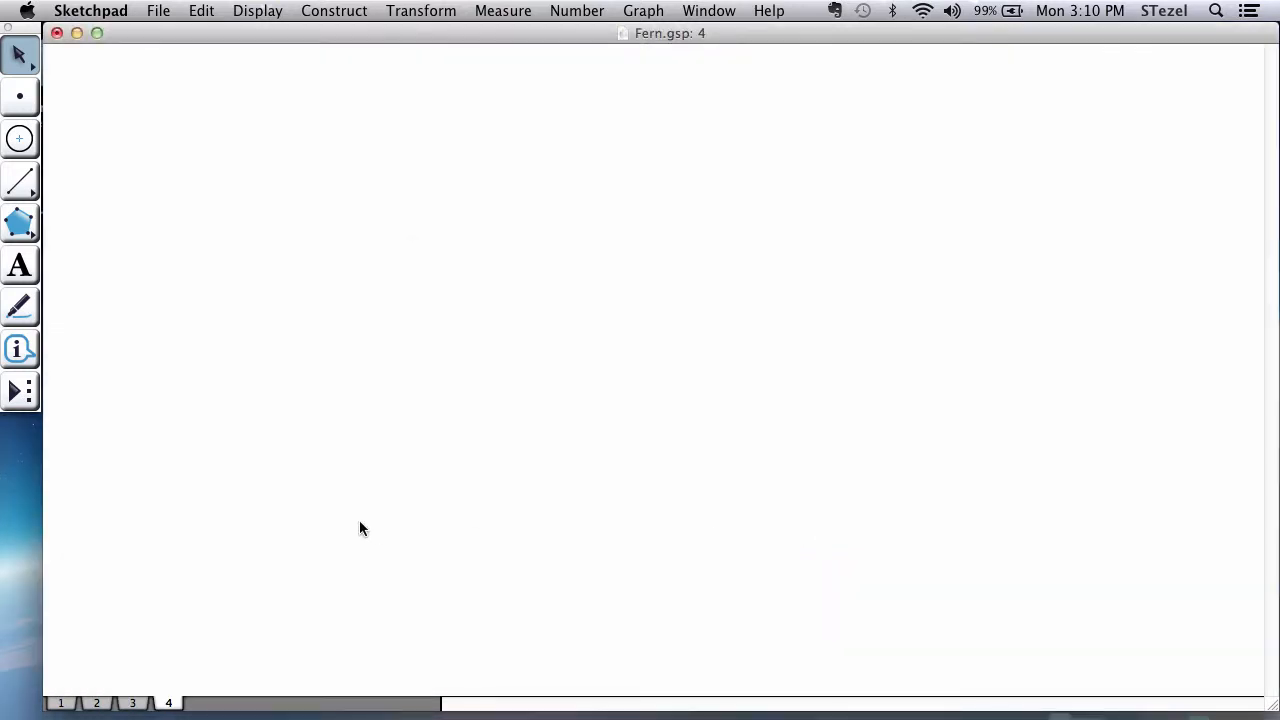
Step: Draw a vertical segment near the middle of the blank page as the tree trunk
{"action": "left_click", "coordinate": [19, 184]}
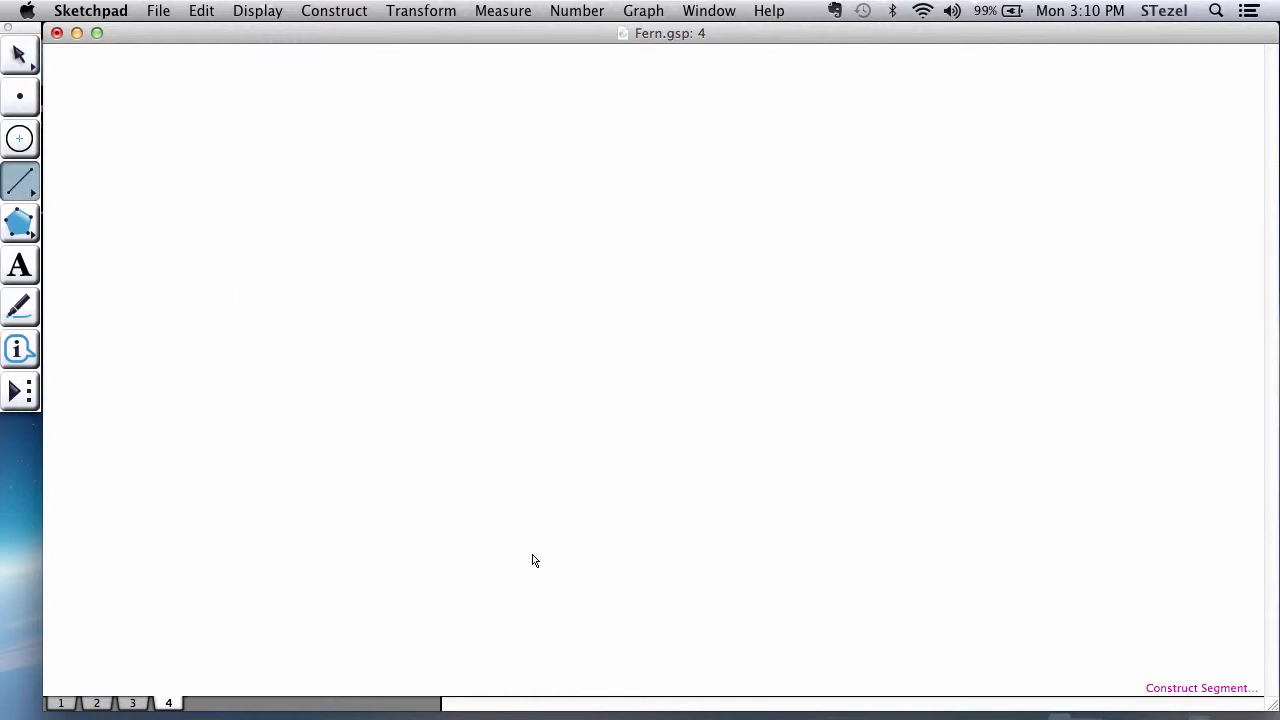
{"action": "left_click_drag", "start_coordinate": [599, 627], "coordinate": [599, 272]}
{"action": "left_click", "coordinate": [19, 55]}
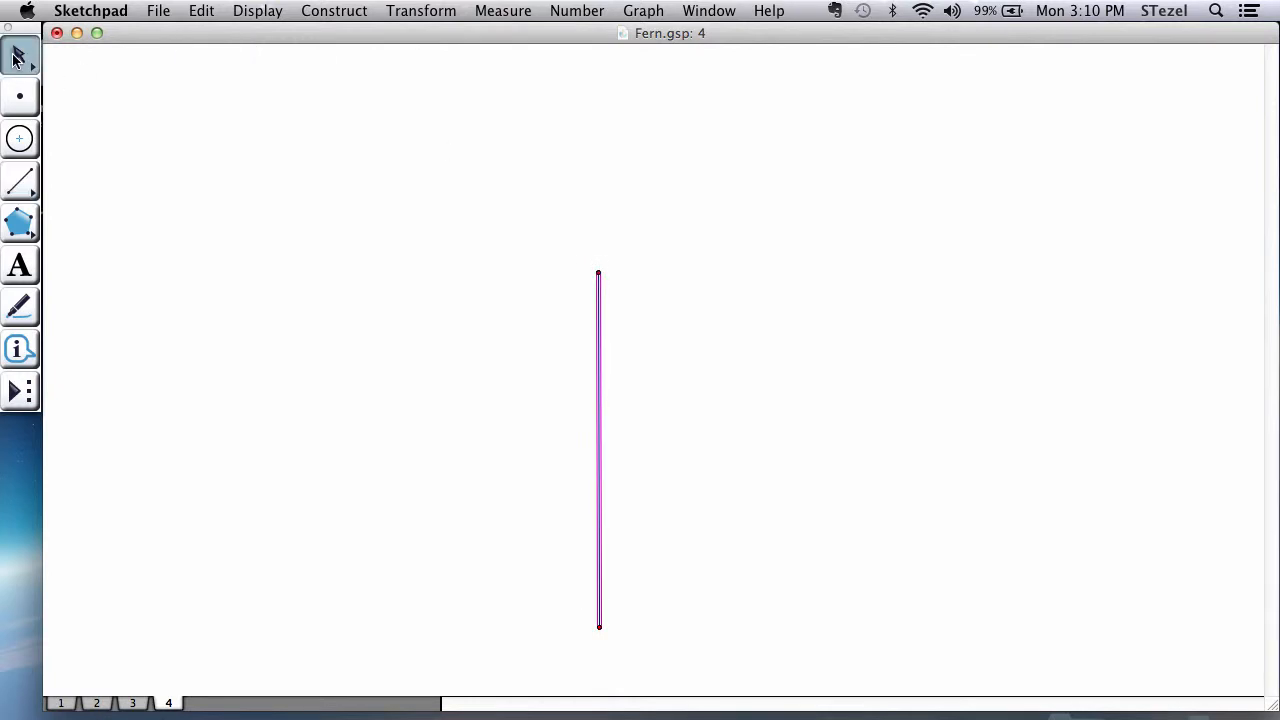
Step: Select the whole segment with its endpoints and set both point style and line style to Medium
{"action": "left_click_drag", "start_coordinate": [329, 195], "coordinate": [726, 695]}
{"action": "left_click", "coordinate": [255, 10]}
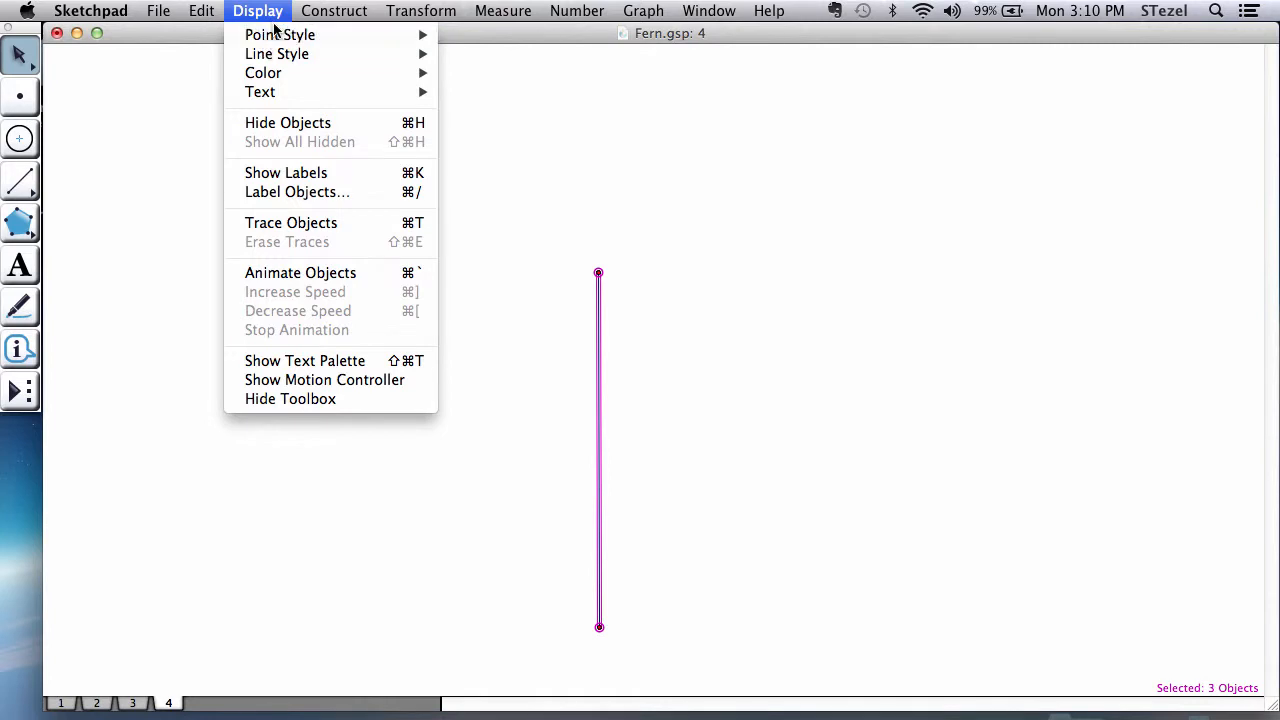
{"action": "mouse_move", "coordinate": [280, 35]}
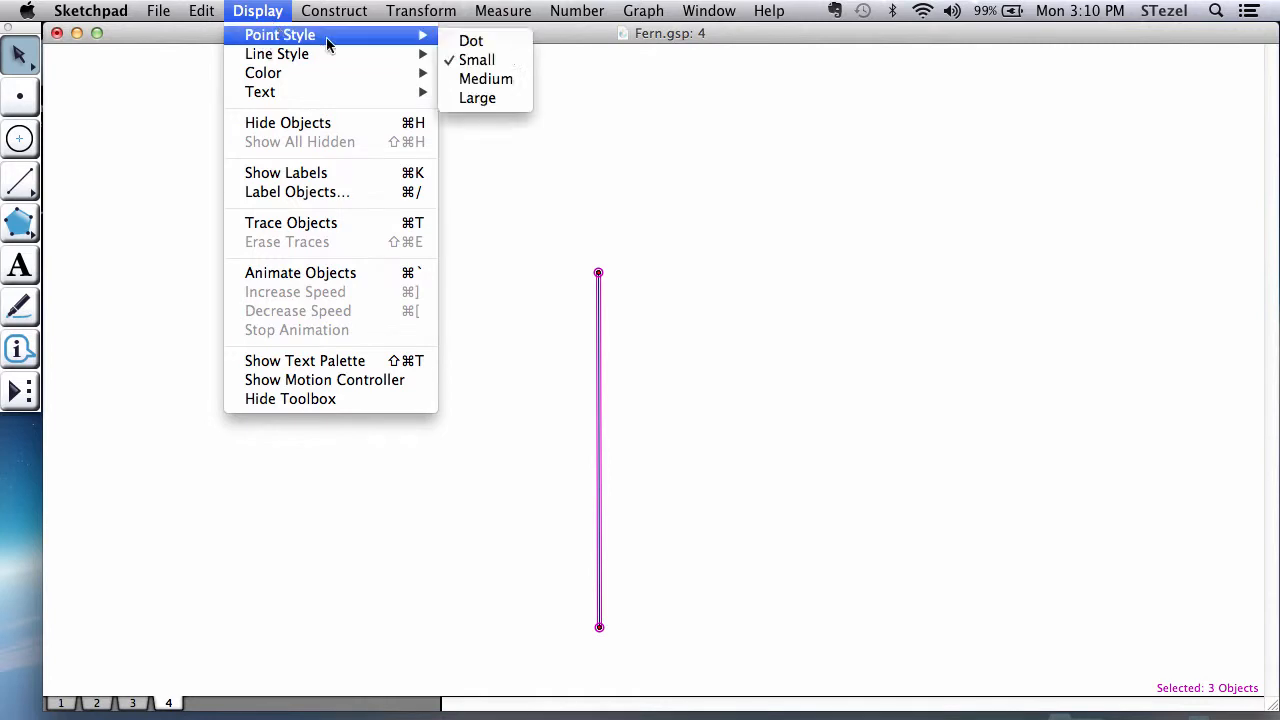
{"action": "left_click", "coordinate": [490, 79]}
{"action": "left_click", "coordinate": [278, 12]}
{"action": "mouse_move", "coordinate": [280, 60]}
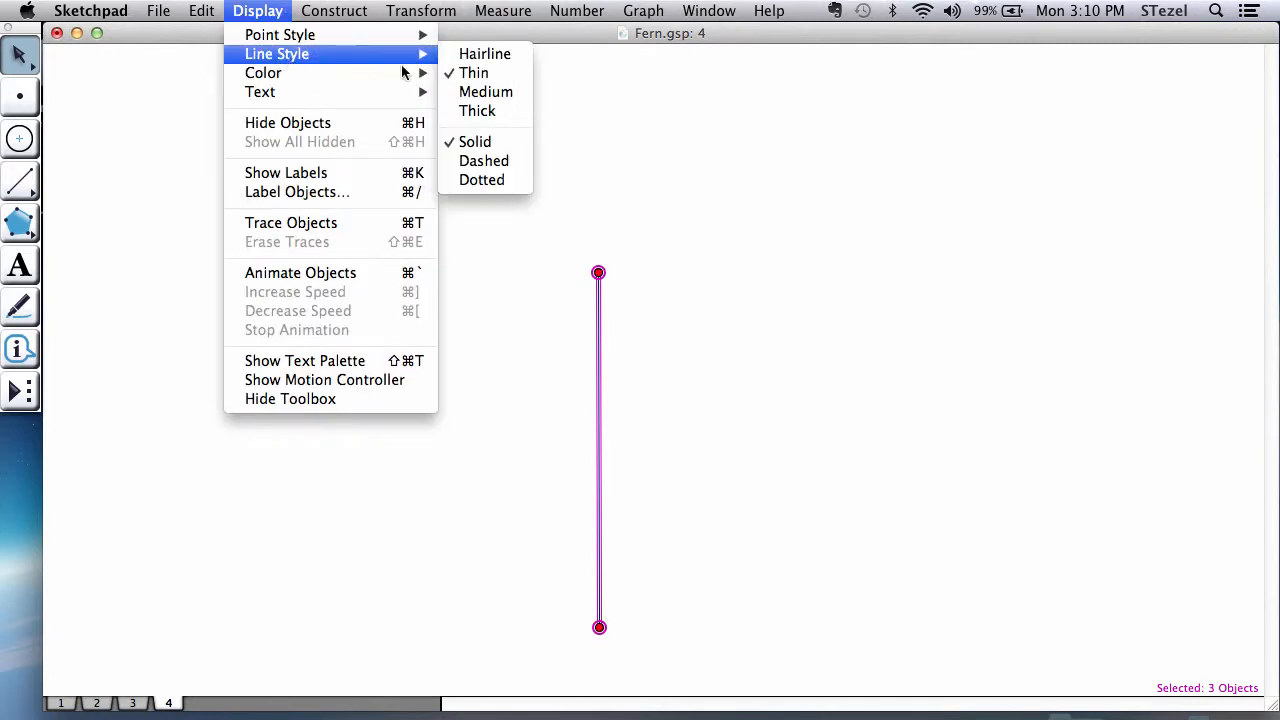
{"action": "left_click", "coordinate": [461, 95]}
{"action": "left_click", "coordinate": [546, 382]}
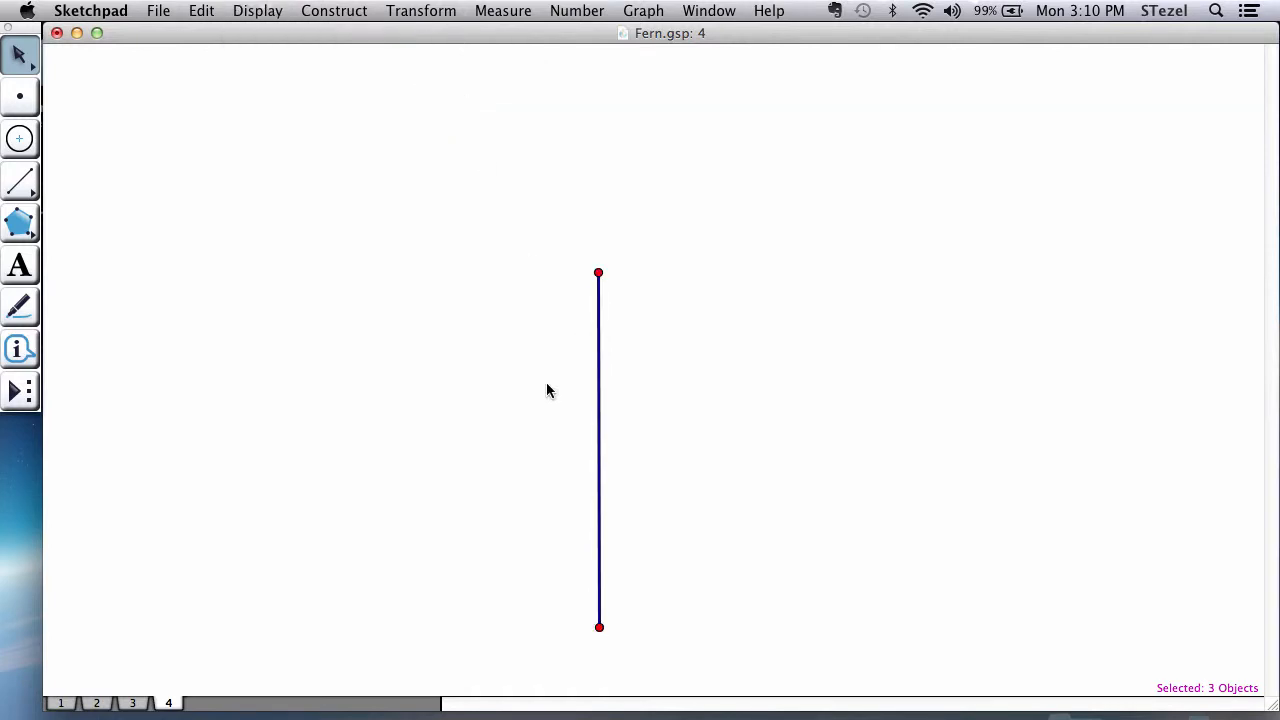
Step: Shorten the trunk segment by lowering its upper endpoint, and construct the segment's midpoint
{"action": "left_click_drag", "start_coordinate": [603, 267], "coordinate": [603, 342]}
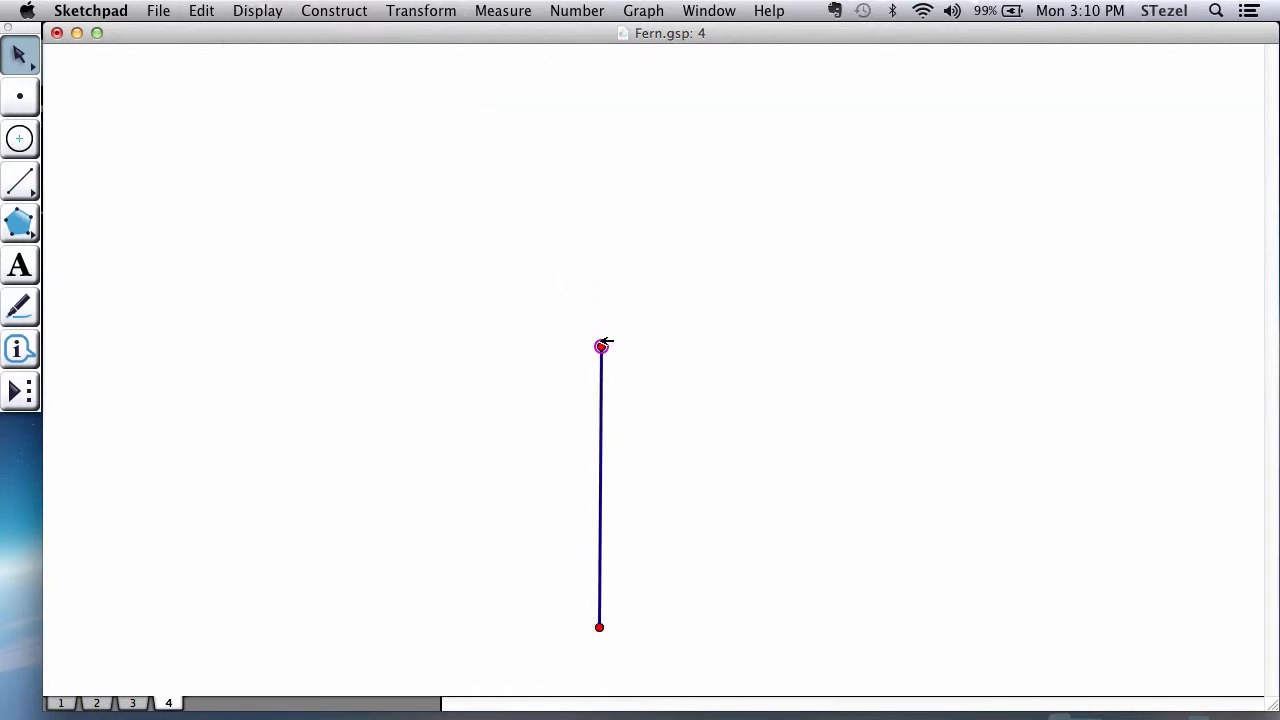
{"action": "mouse_move", "coordinate": [613, 452]}
{"action": "left_mouse_down"}
{"action": "mouse_move", "coordinate": [605, 483]}
{"action": "mouse_move", "coordinate": [613, 461]}
{"action": "left_mouse_up"}
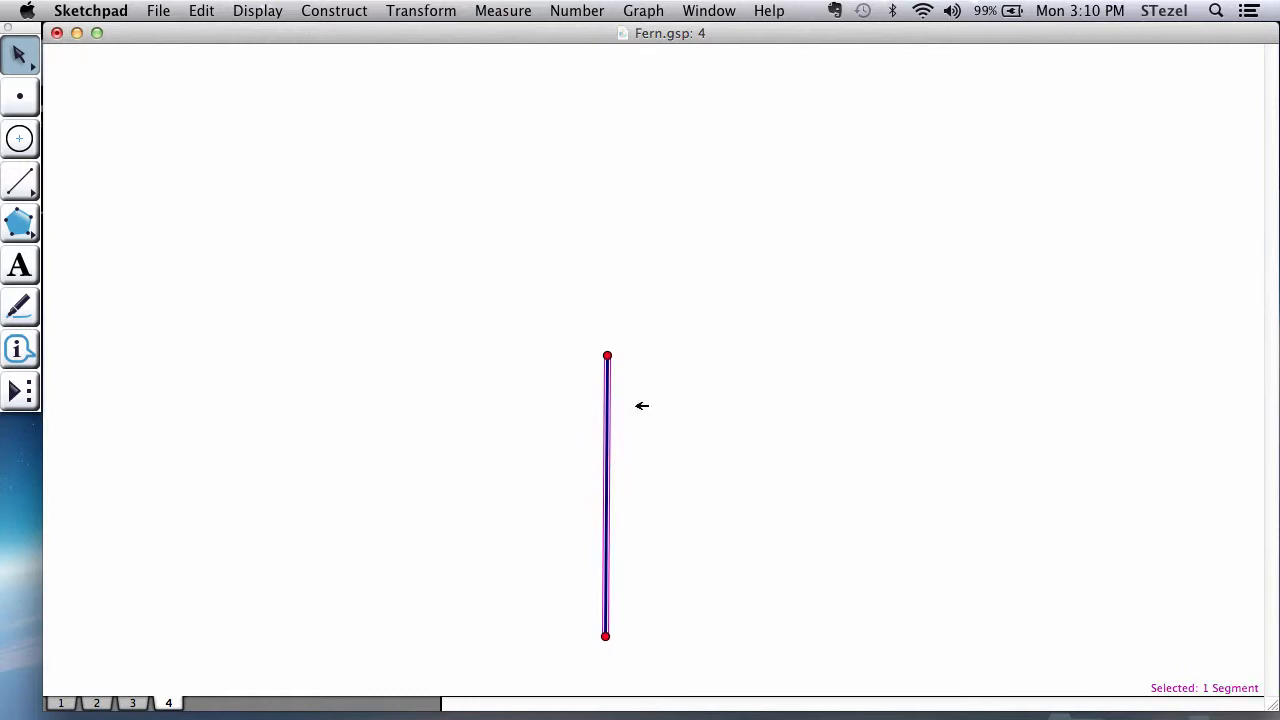
{"action": "left_click", "coordinate": [392, 8]}
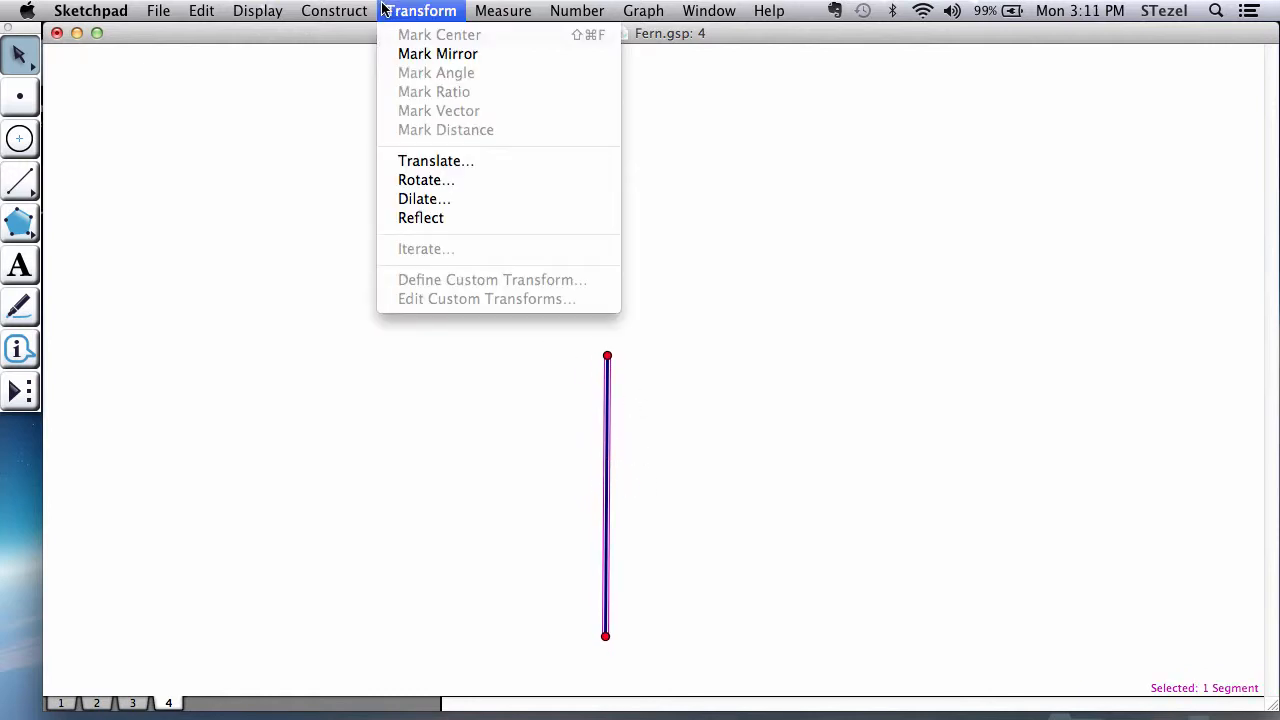
{"action": "mouse_move", "coordinate": [334, 10]}
{"action": "left_click", "coordinate": [340, 52]}
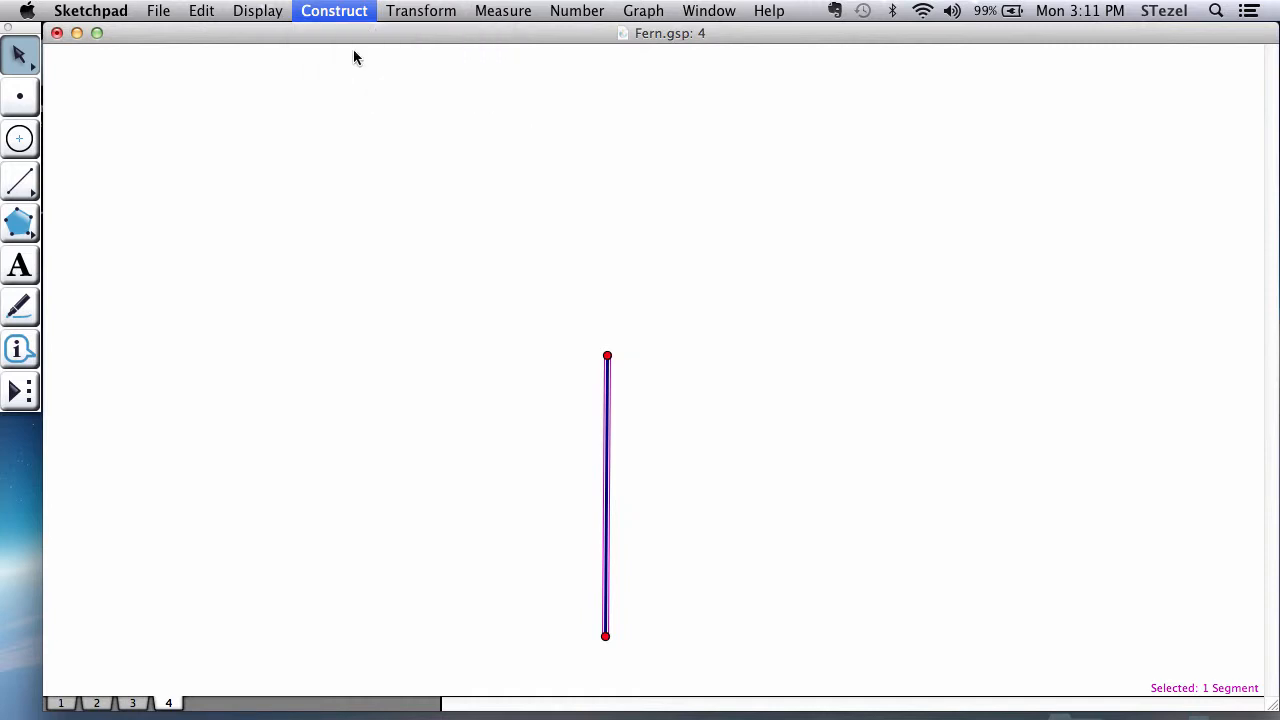
{"action": "left_click", "coordinate": [632, 424]}
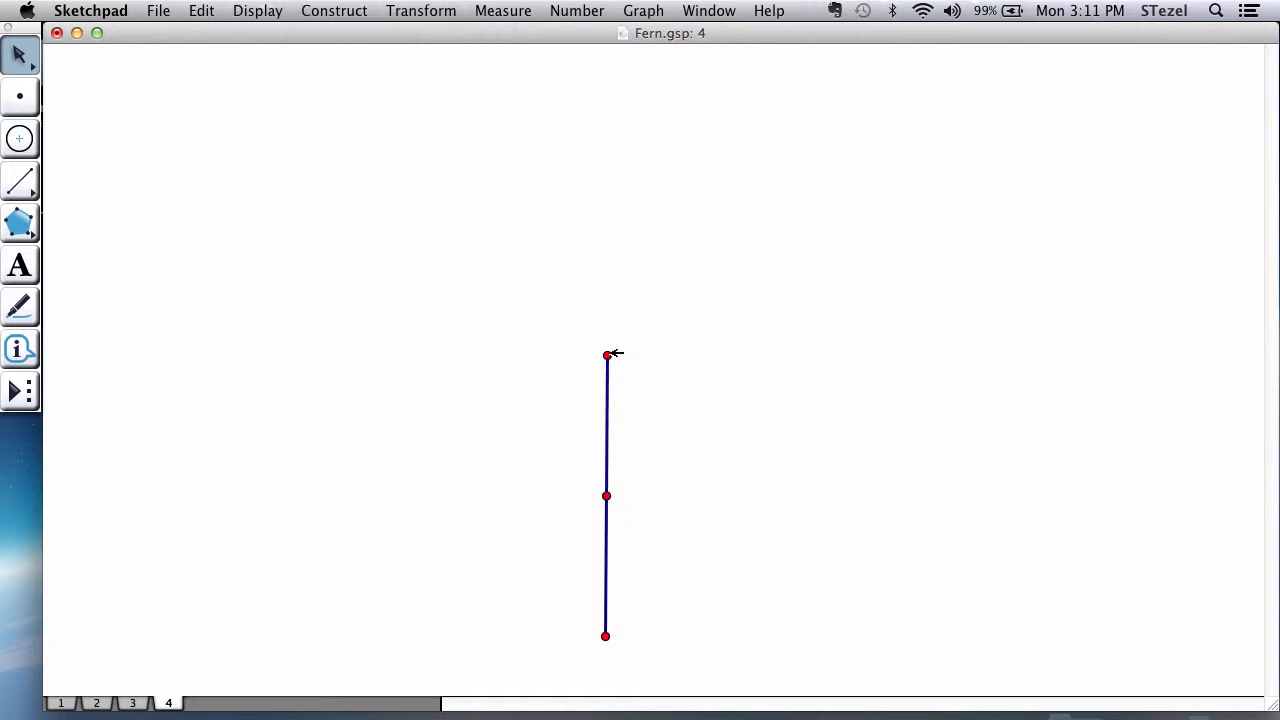
{"action": "left_click_drag", "start_coordinate": [607, 356], "coordinate": [606, 400]}
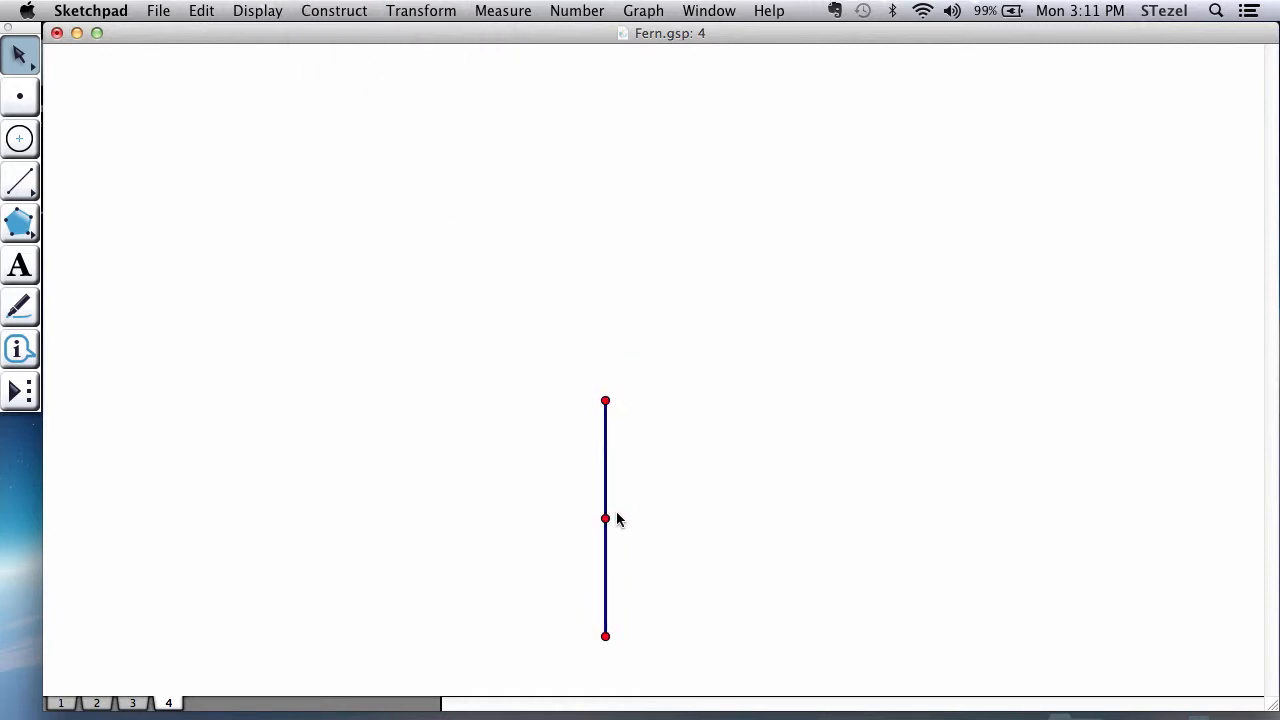
Step: Rotate the trunk's midpoint by a fixed angle of 120° about the upper endpoint marked as center
{"action": "double_click", "coordinate": [606, 400]}
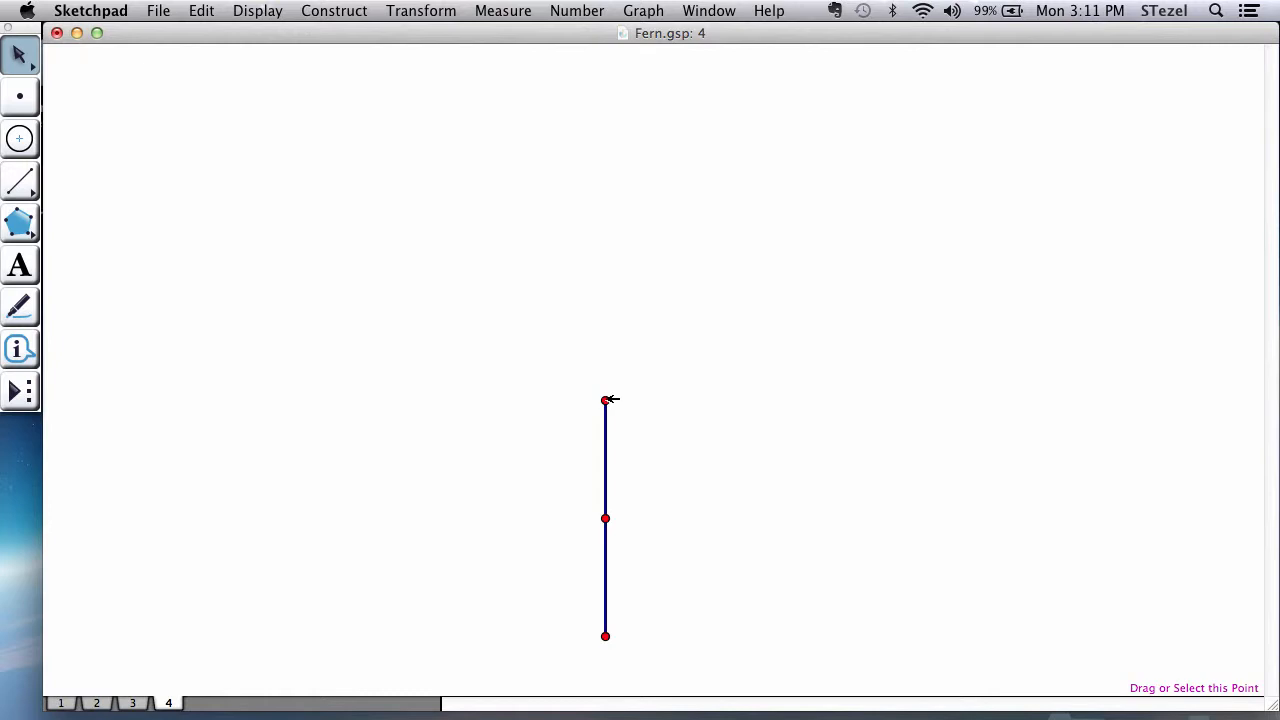
{"action": "left_click", "coordinate": [605, 518]}
{"action": "left_click", "coordinate": [449, 9]}
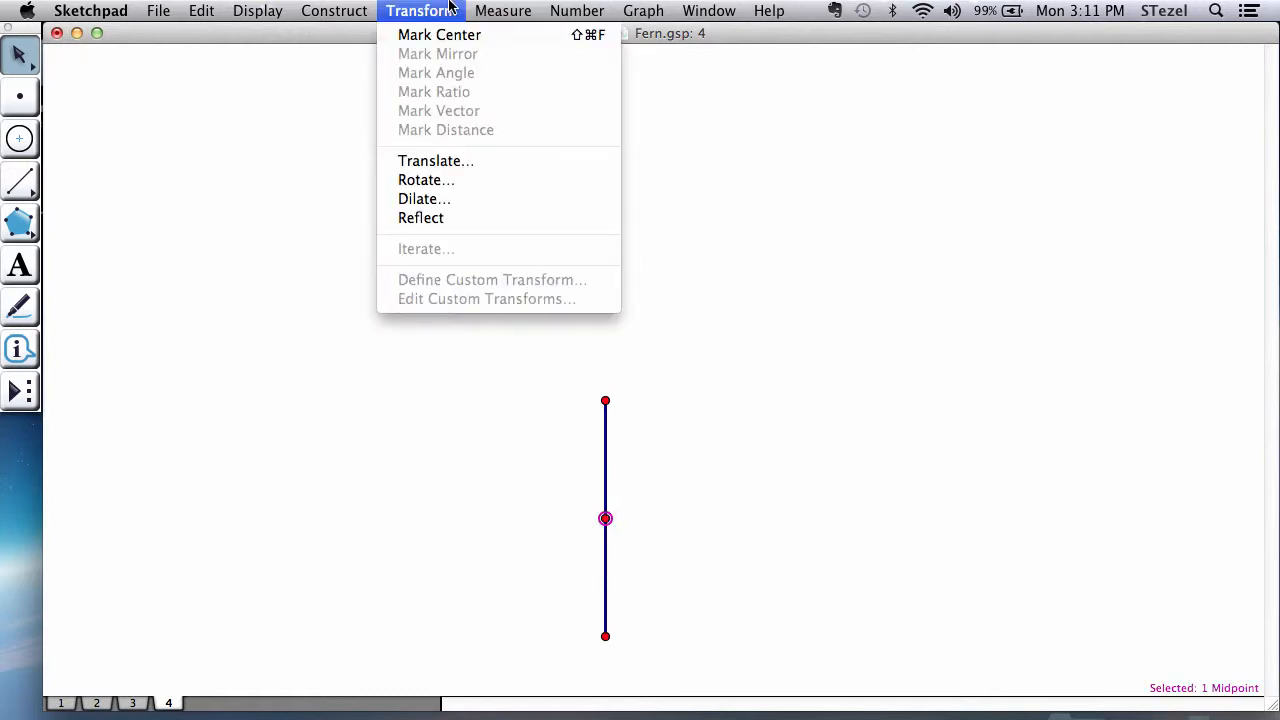
{"action": "left_click", "coordinate": [437, 180]}
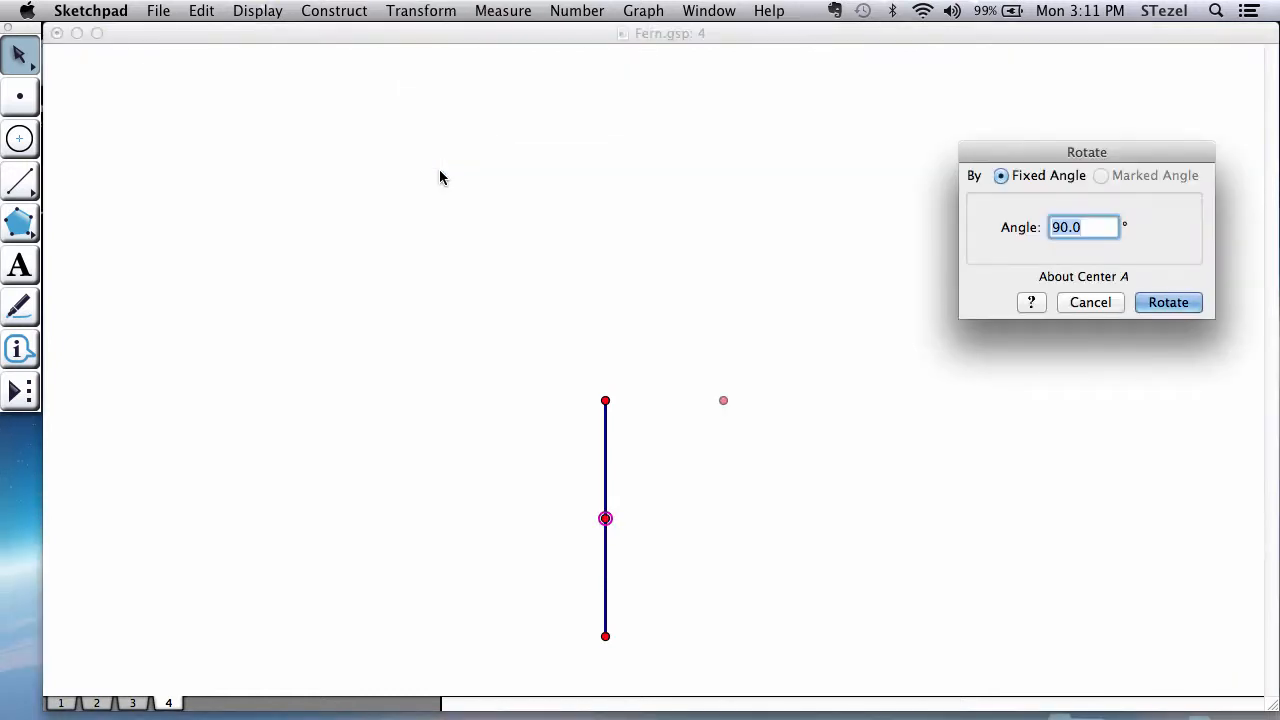
{"action": "type", "text": "120"}
{"action": "key", "text": "Return"}
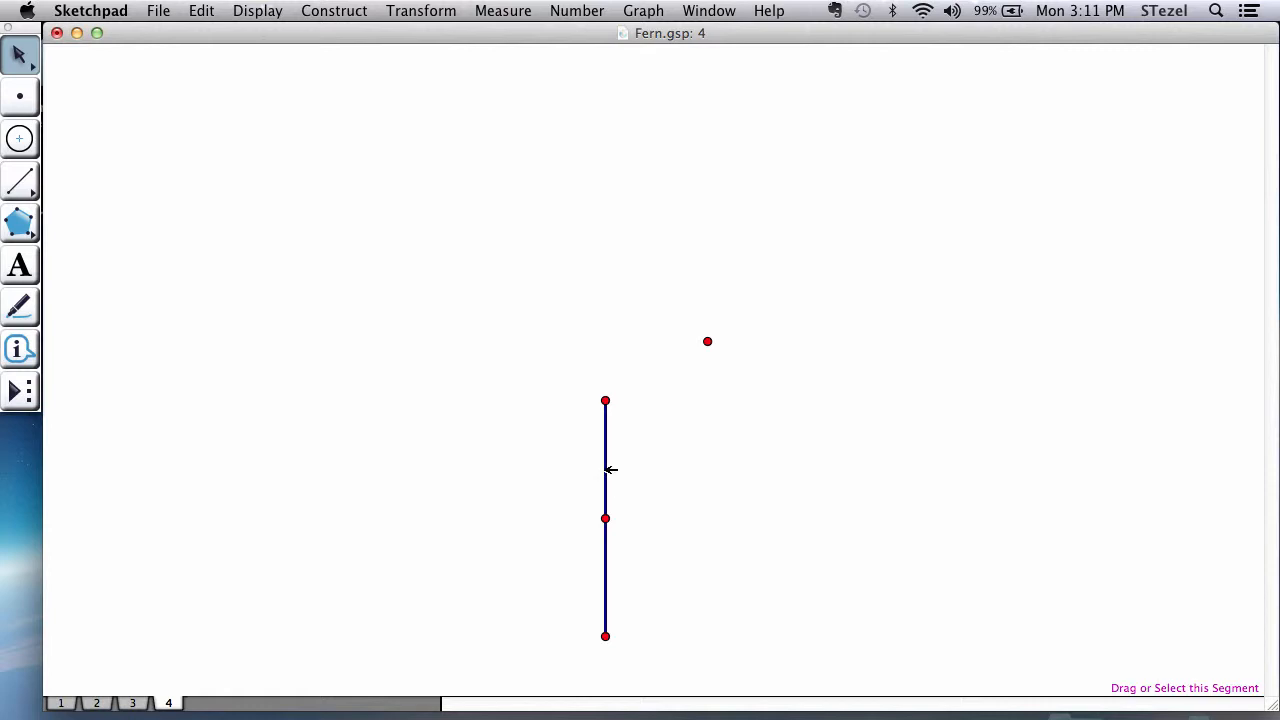
Step: Mark the trunk segment as mirror and reflect the rotated point across it
{"action": "double_click", "coordinate": [606, 470]}
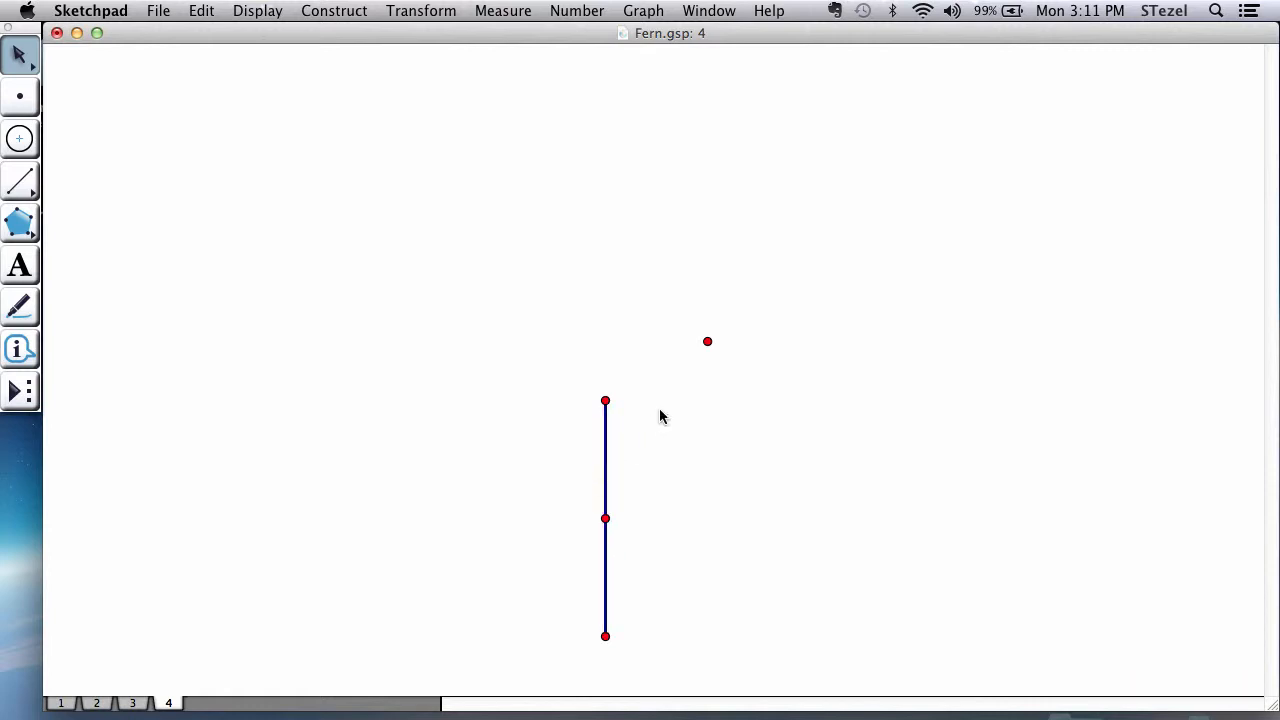
{"action": "left_click", "coordinate": [707, 341]}
{"action": "left_click", "coordinate": [421, 11]}
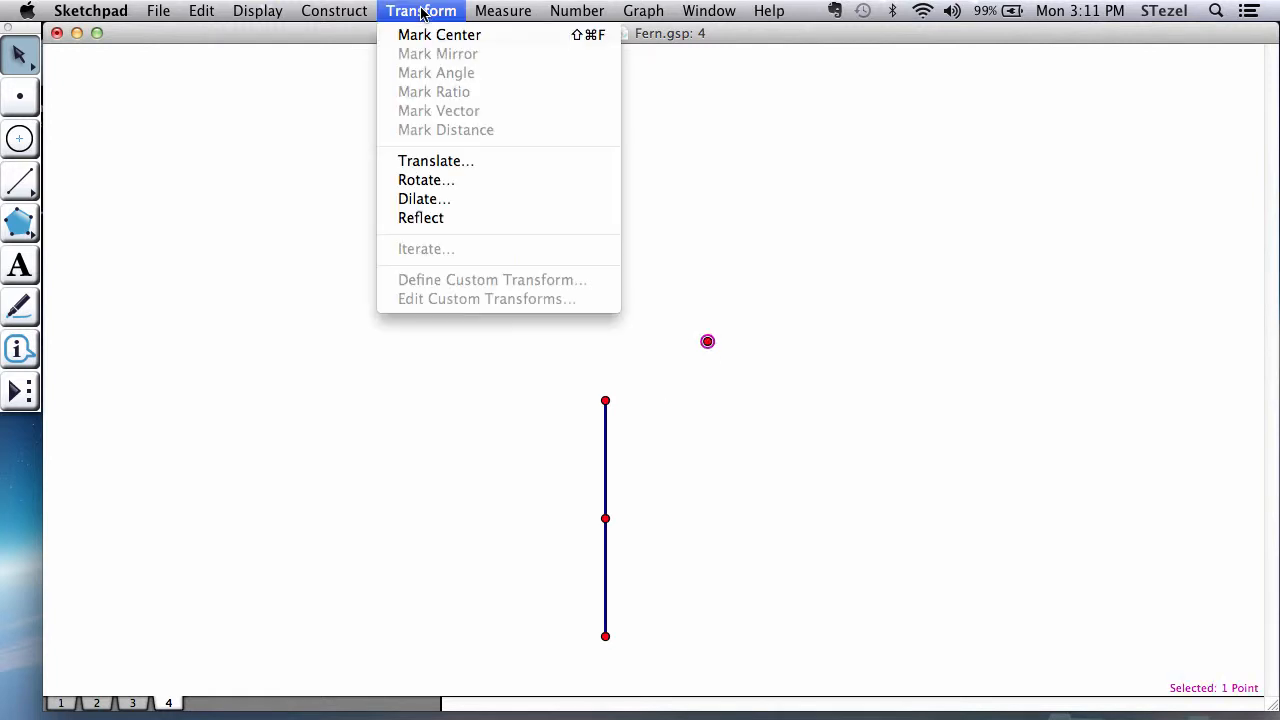
{"action": "left_click", "coordinate": [447, 218]}
{"action": "left_click", "coordinate": [513, 358]}
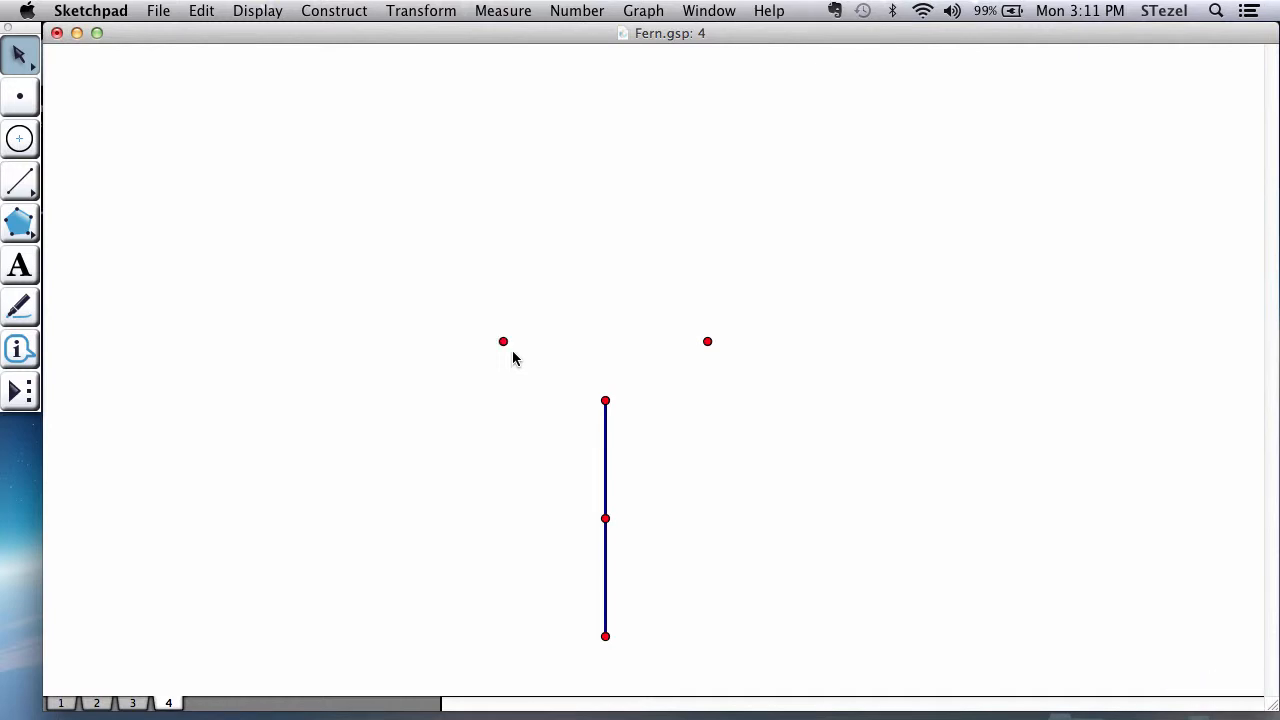
Step: Draw two branch segments joining the trunk's upper endpoint to the rotated point and to its reflection
{"action": "left_click", "coordinate": [25, 186]}
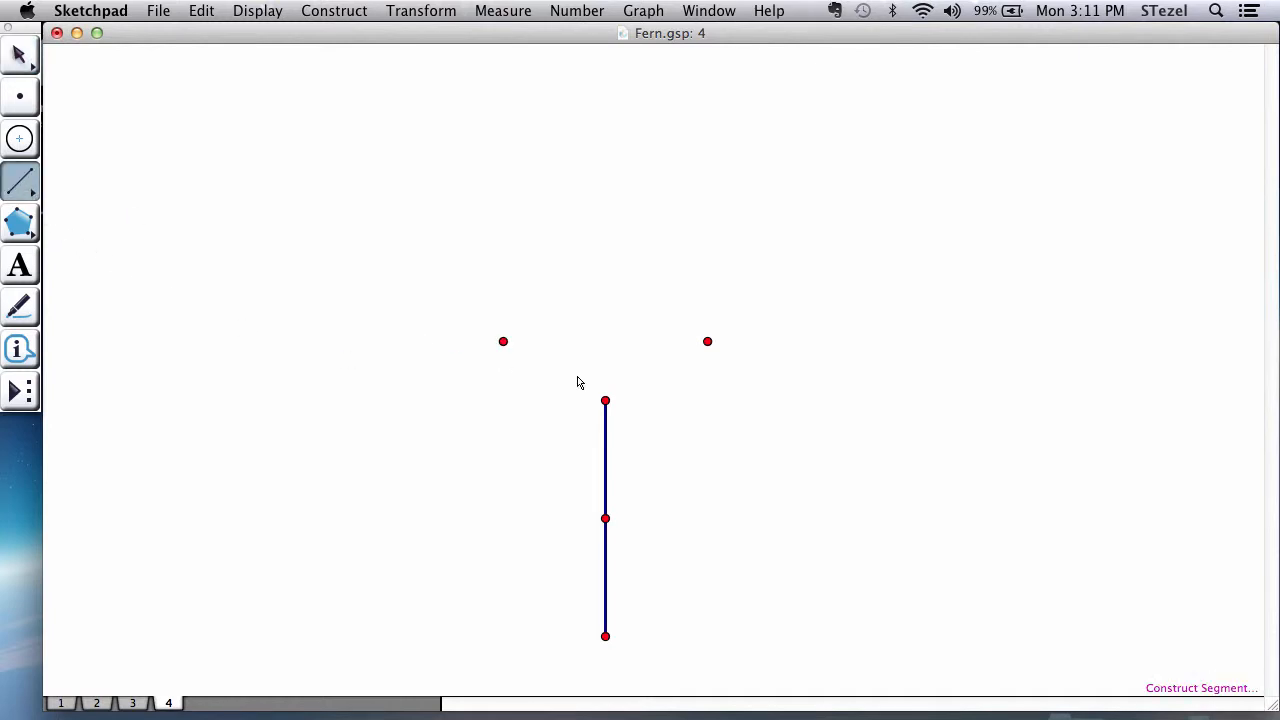
{"action": "left_click_drag", "start_coordinate": [503, 342], "coordinate": [709, 347]}
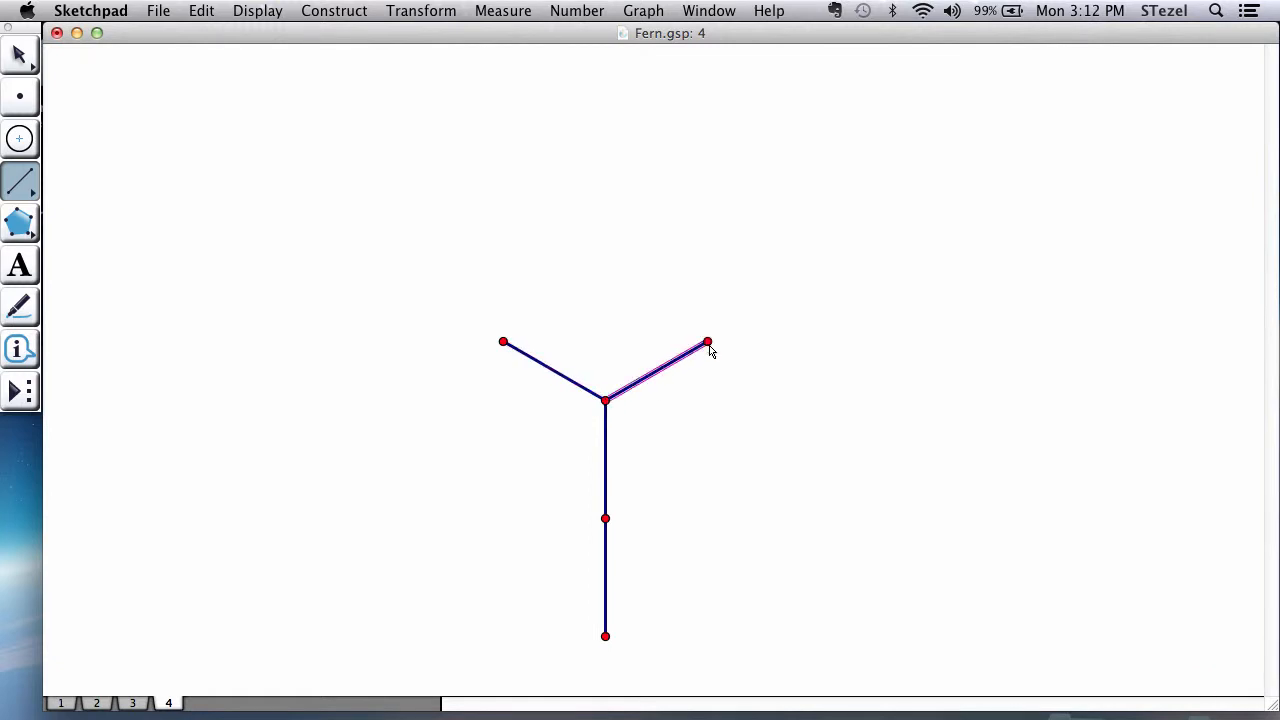
{"action": "left_click", "coordinate": [20, 58]}
{"action": "left_click", "coordinate": [340, 354]}
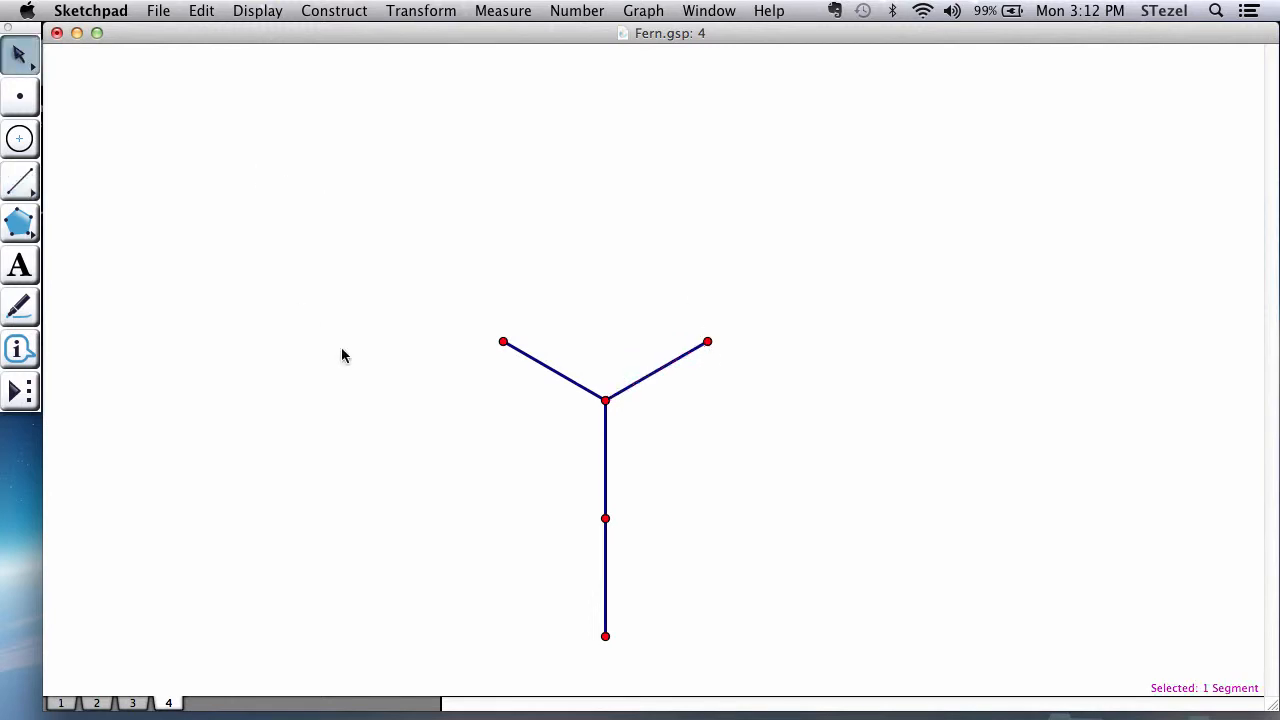
Step: Hide the midpoint of the trunk segment
{"action": "left_click", "coordinate": [606, 518]}
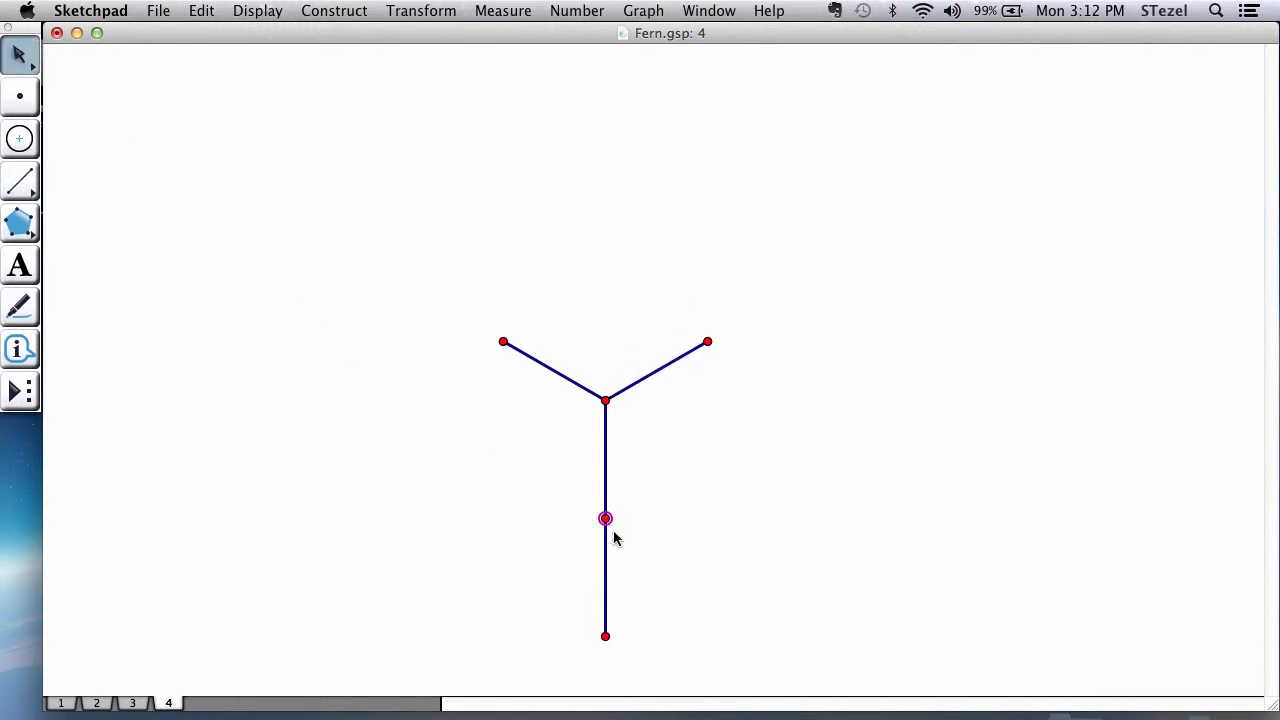
{"action": "left_click", "coordinate": [263, 8]}
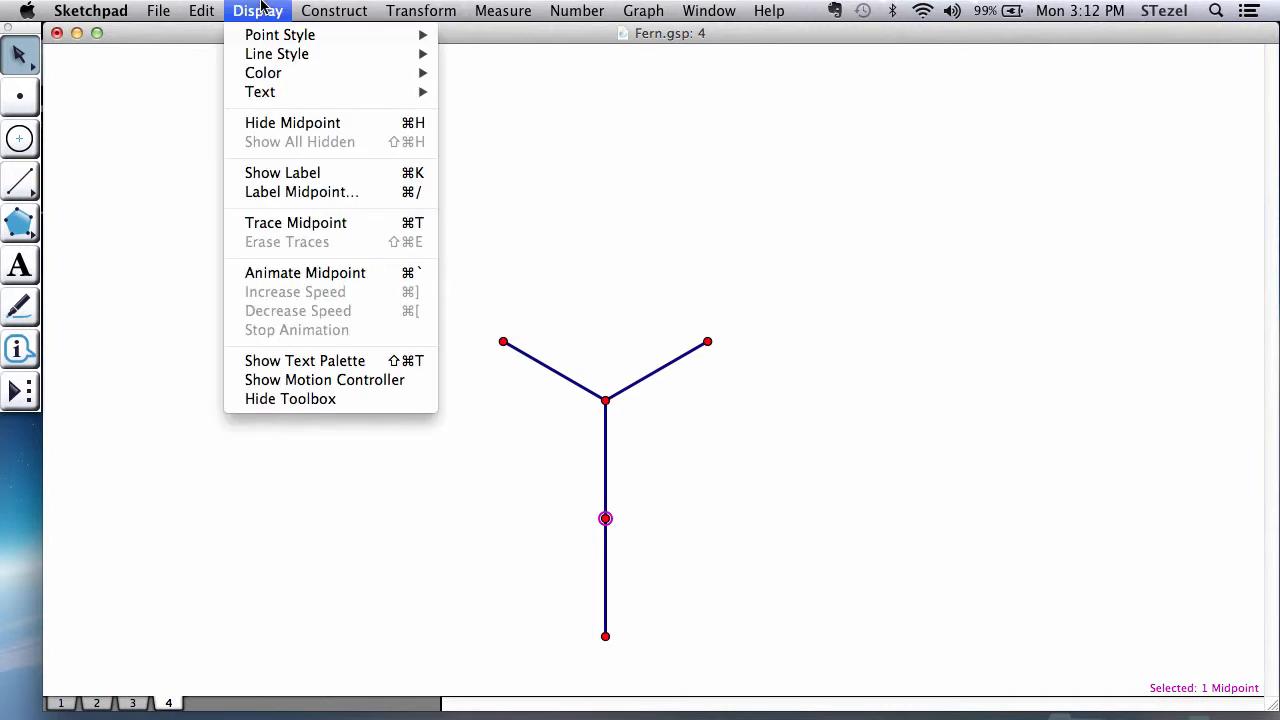
{"action": "left_click", "coordinate": [294, 123]}
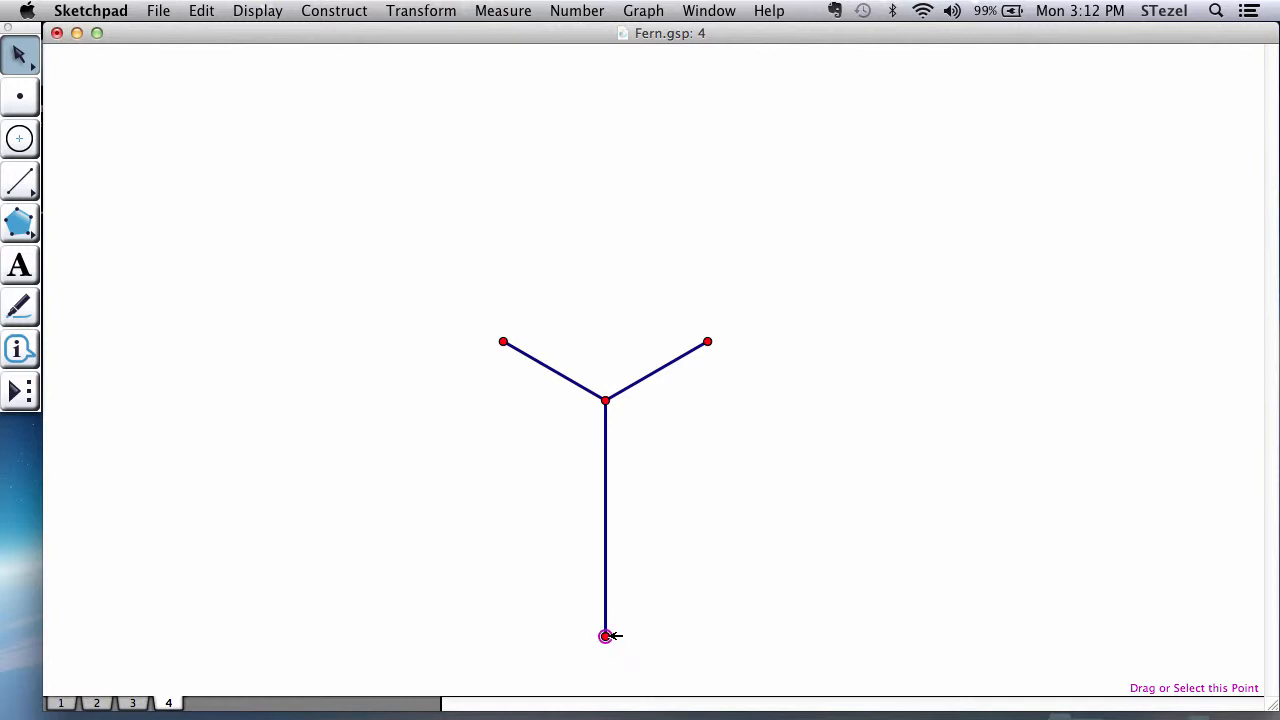
Step: Reposition the trunk's lower and upper endpoints to shorten the trunk slightly while keeping it nearly vertical
{"action": "mouse_move", "coordinate": [605, 636]}
{"action": "left_mouse_down"}
{"action": "mouse_move", "coordinate": [541, 609]}
{"action": "mouse_move", "coordinate": [612, 600]}
{"action": "mouse_move", "coordinate": [599, 617]}
{"action": "mouse_move", "coordinate": [610, 620]}
{"action": "left_mouse_up"}
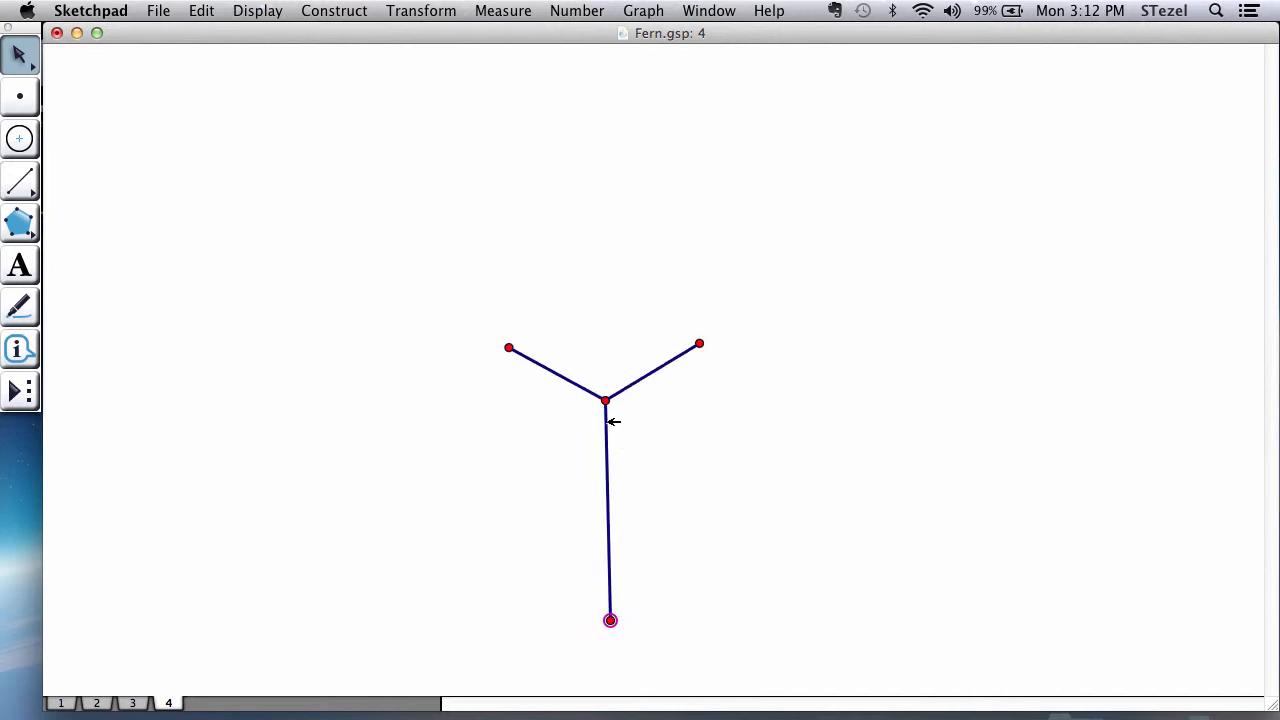
{"action": "mouse_move", "coordinate": [605, 400]}
{"action": "left_mouse_down"}
{"action": "mouse_move", "coordinate": [600, 366]}
{"action": "mouse_move", "coordinate": [609, 390]}
{"action": "left_mouse_up"}
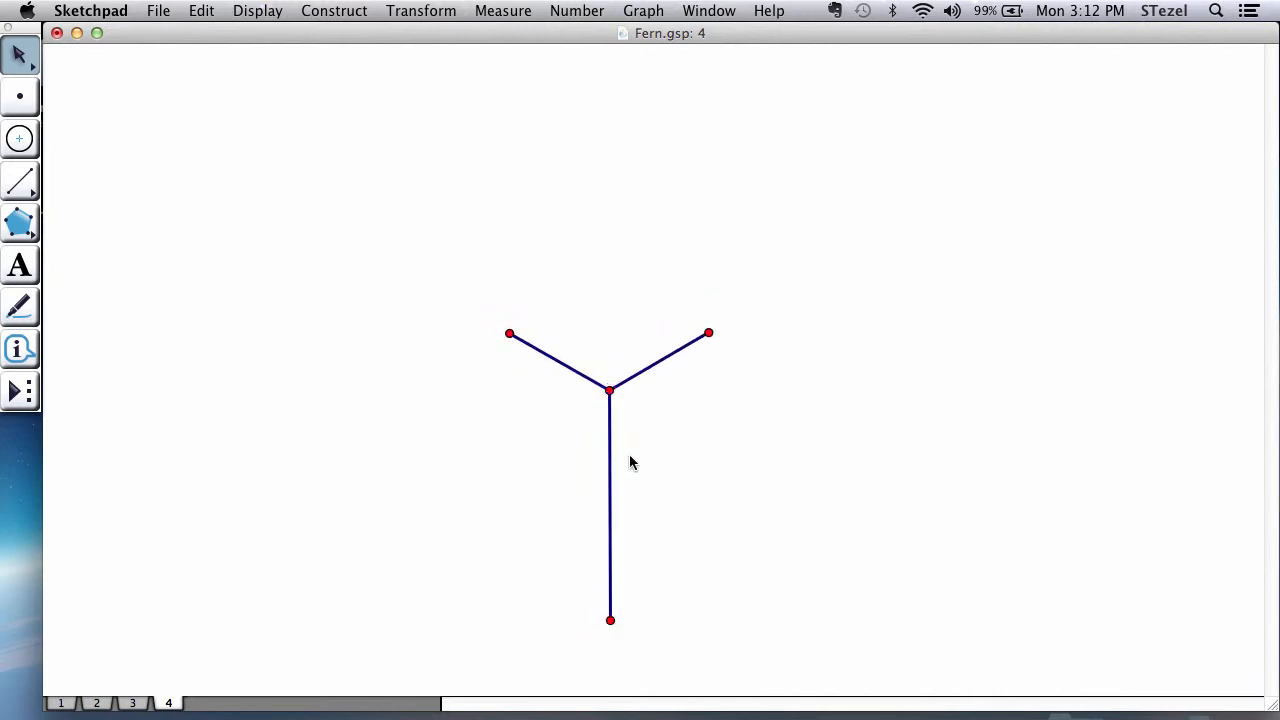
Step: Start an iteration on the trunk's endpoints, mapping the lower endpoint to the upper one and the upper endpoint to the left branch tip
{"action": "left_click", "coordinate": [613, 619]}
{"action": "left_click", "coordinate": [611, 391], "text": "shift"}
{"action": "left_click", "coordinate": [401, 12]}
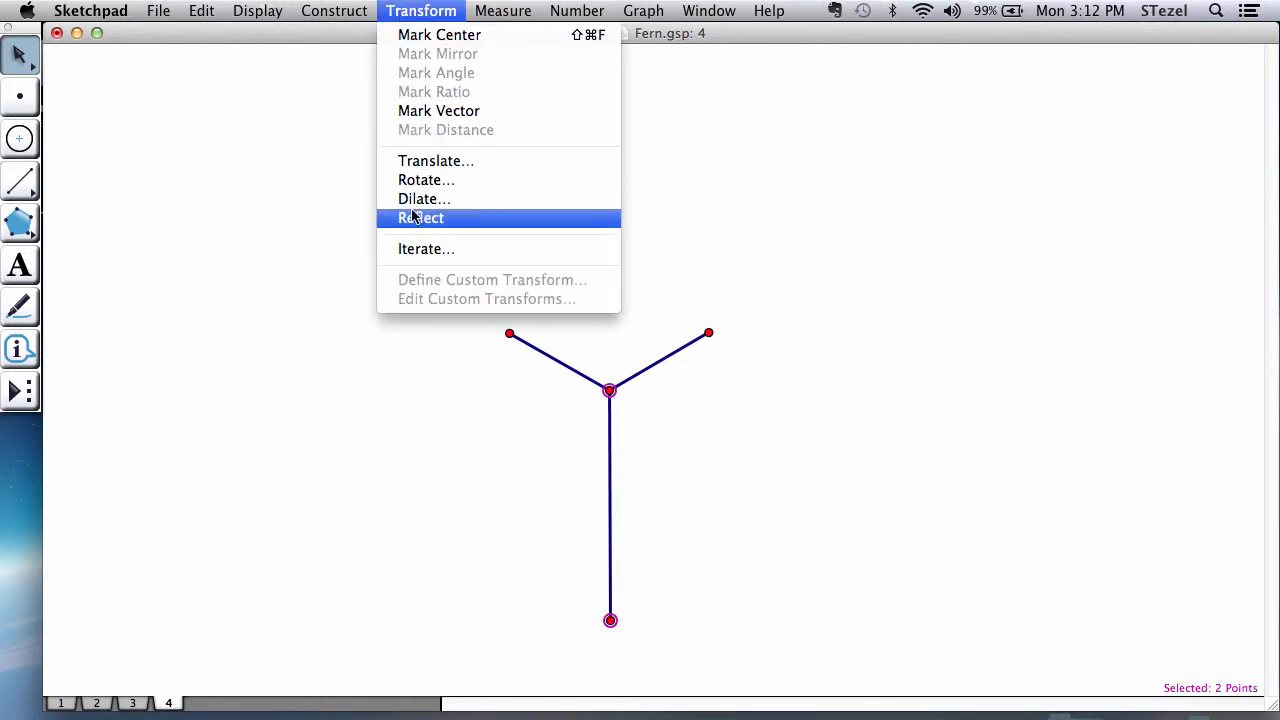
{"action": "left_click", "coordinate": [418, 248]}
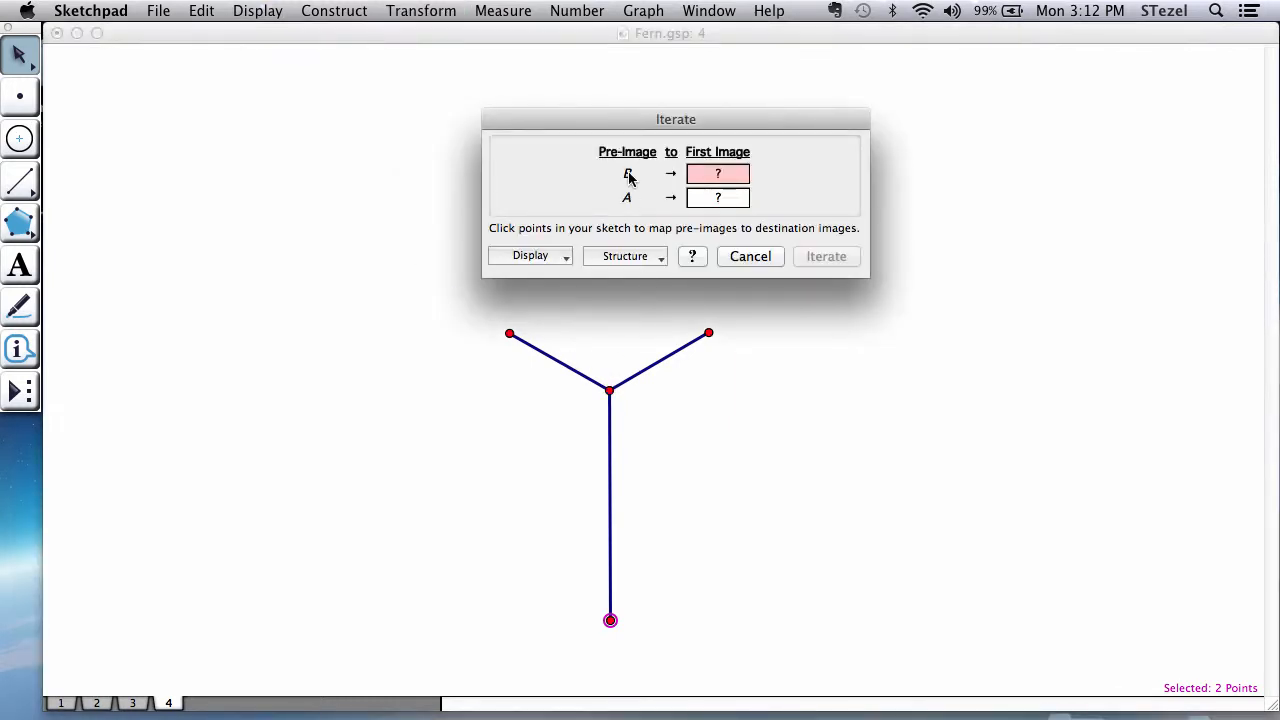
{"action": "left_click_drag", "start_coordinate": [659, 120], "coordinate": [1012, 84]}
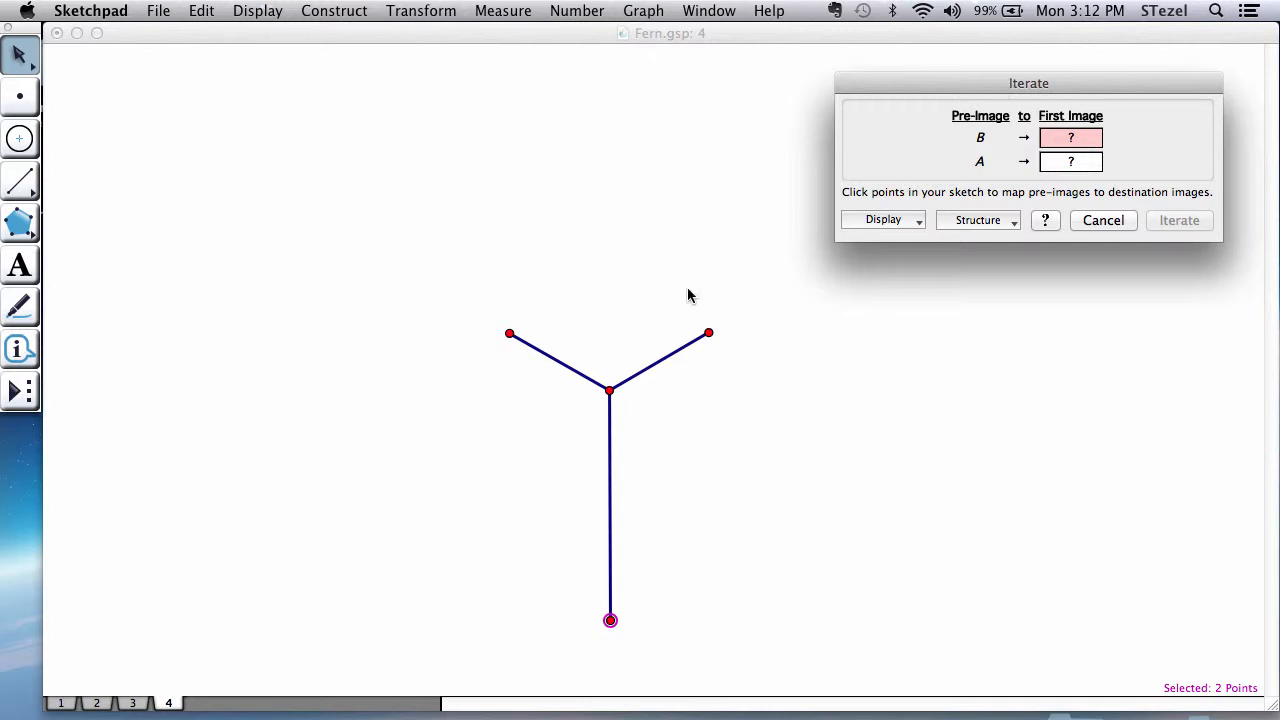
{"action": "left_click", "coordinate": [609, 391]}
{"action": "left_click", "coordinate": [509, 334]}
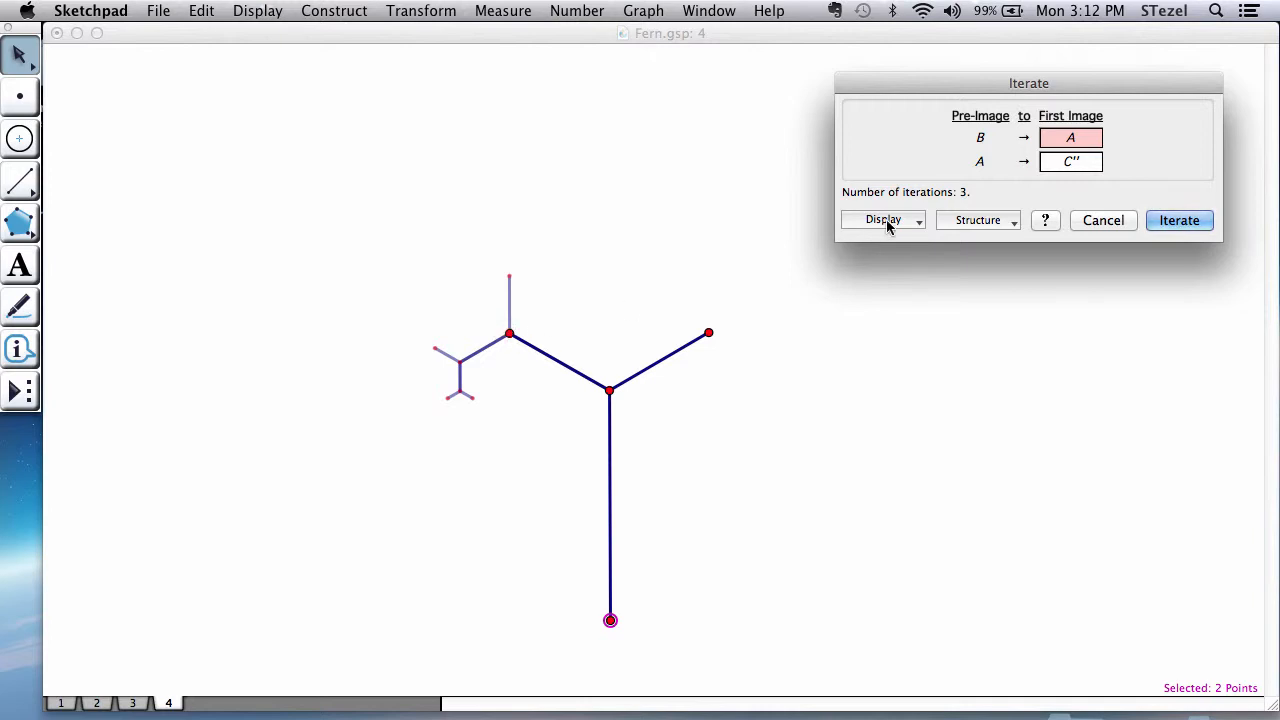
Step: Add a second iteration map sending the lower endpoint to the upper one and the upper endpoint to the right branch tip
{"action": "left_click", "coordinate": [958, 218]}
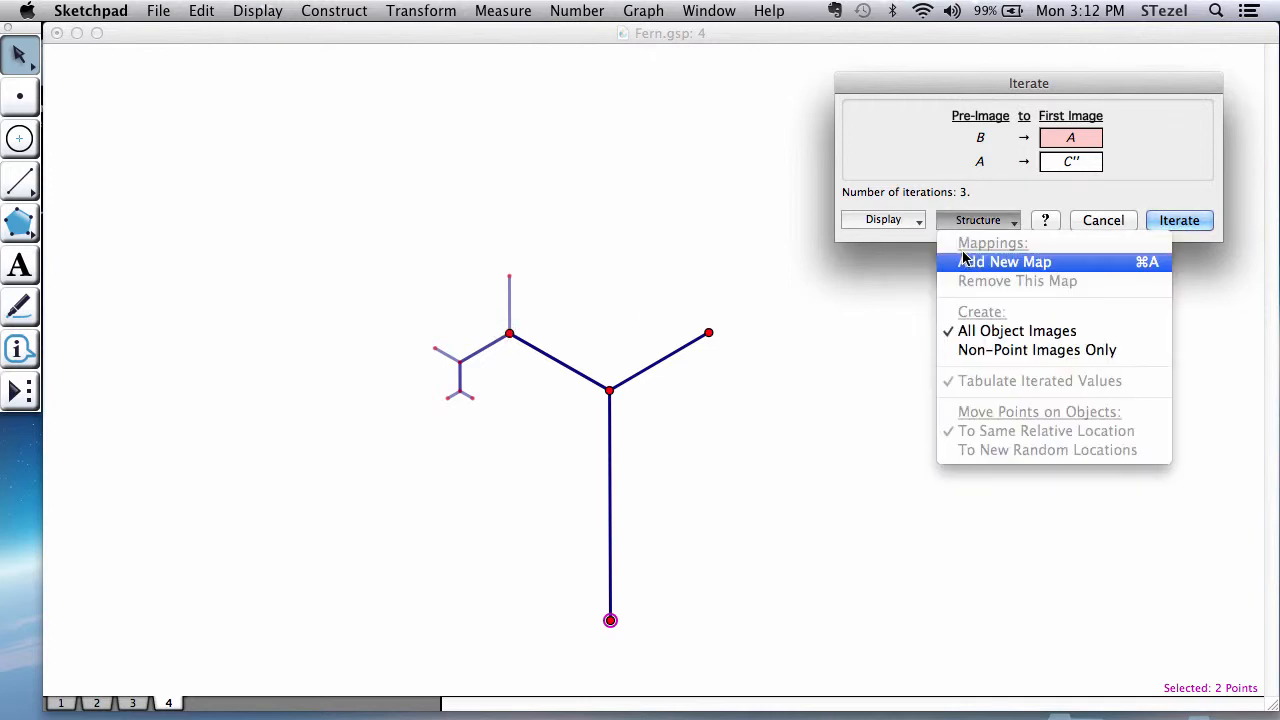
{"action": "left_click", "coordinate": [967, 264]}
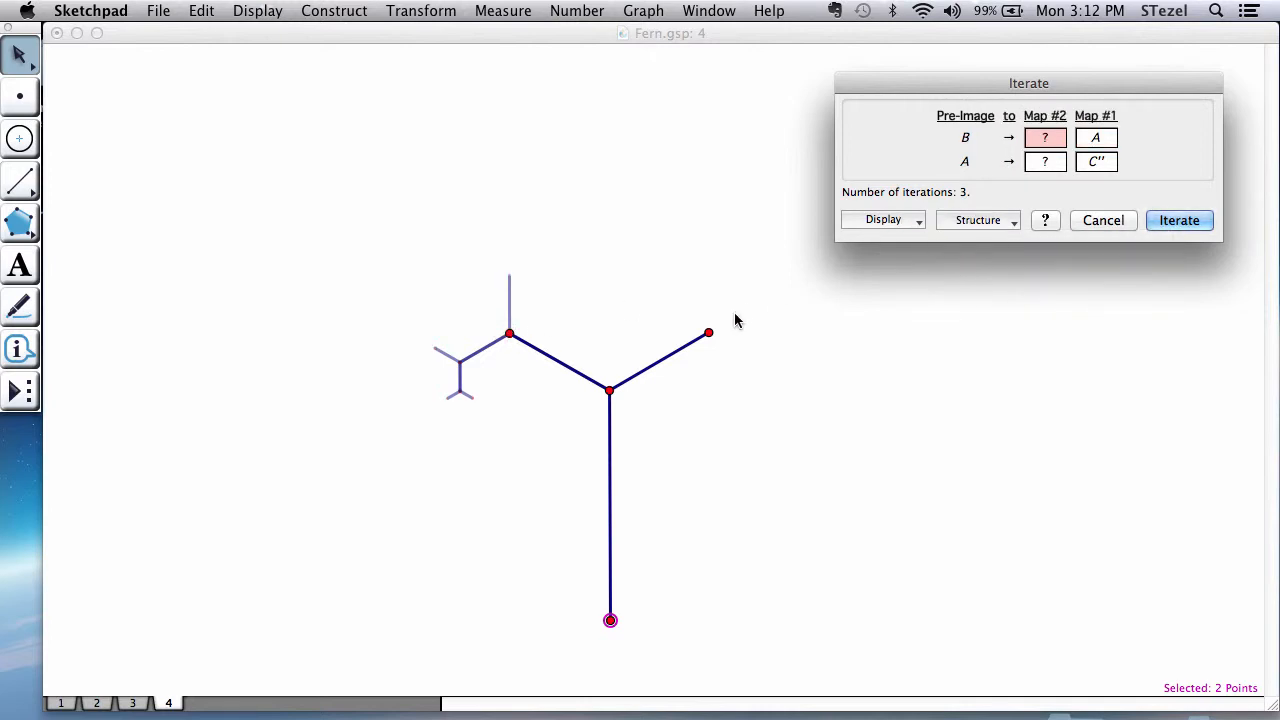
{"action": "left_click", "coordinate": [609, 390]}
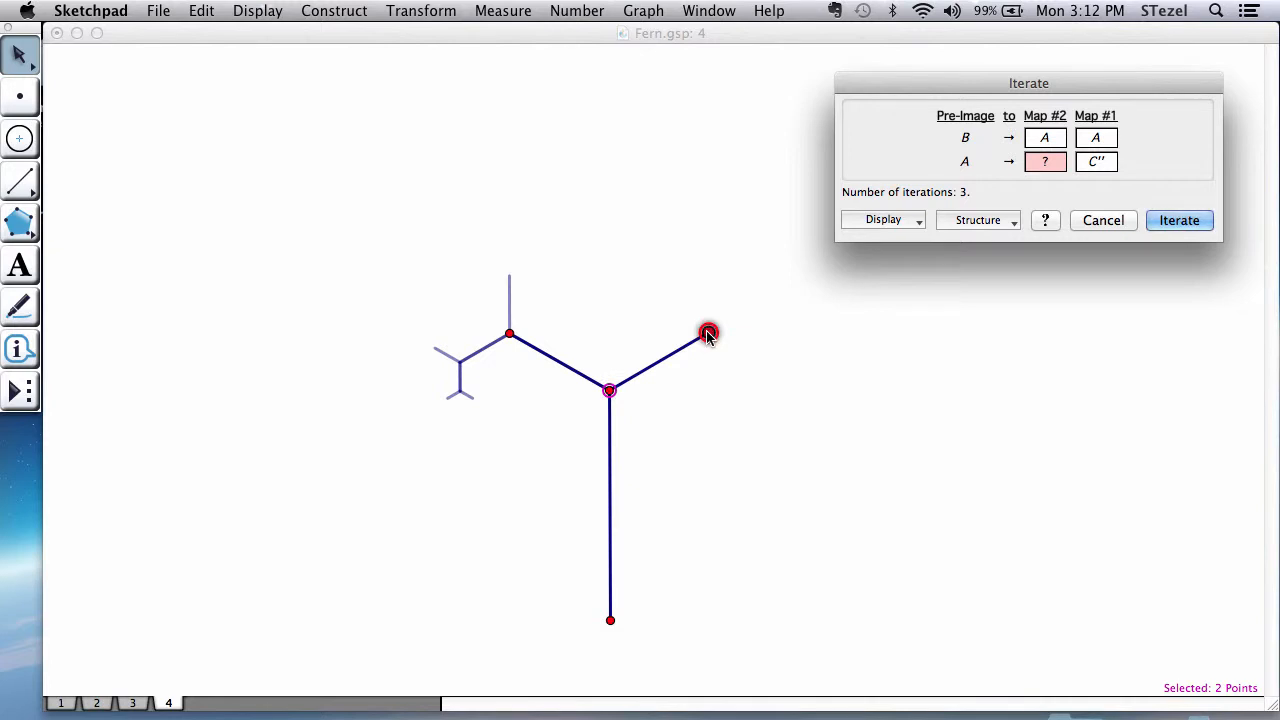
{"action": "left_click", "coordinate": [708, 333]}
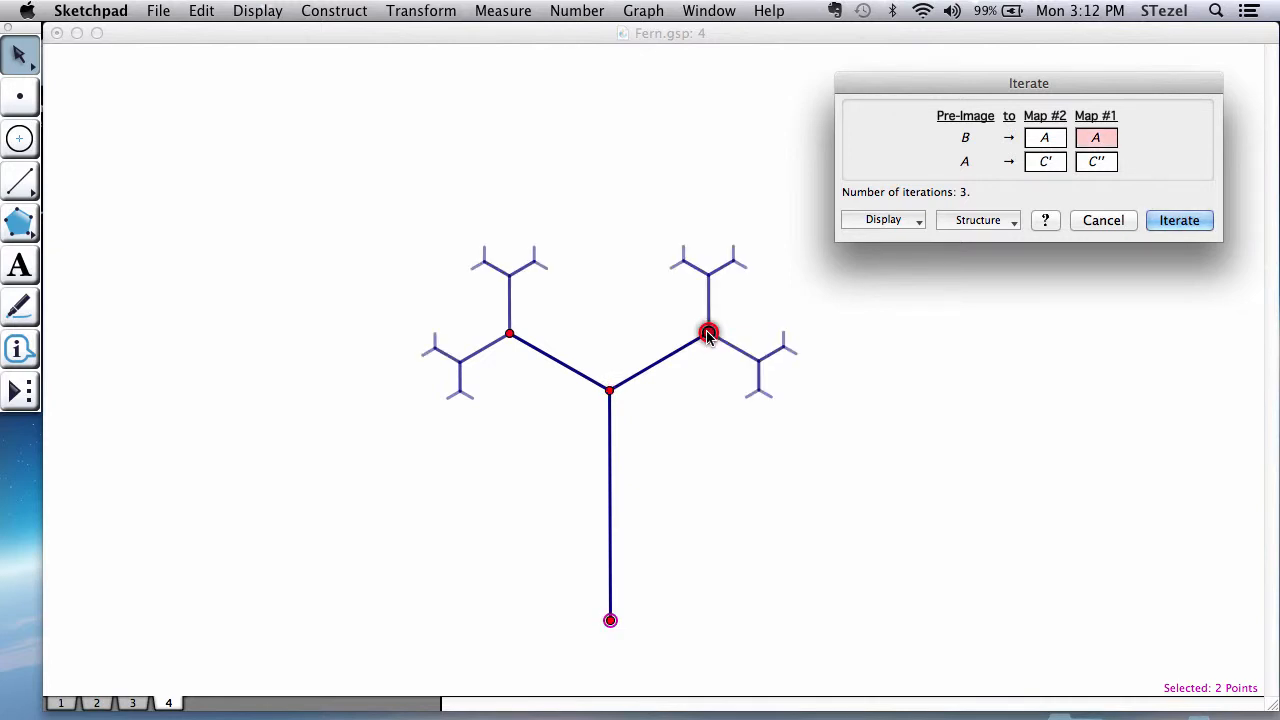
Step: Increase the number of iterations to 6, create the iterated image and deselect it
{"action": "left_click", "coordinate": [883, 219]}
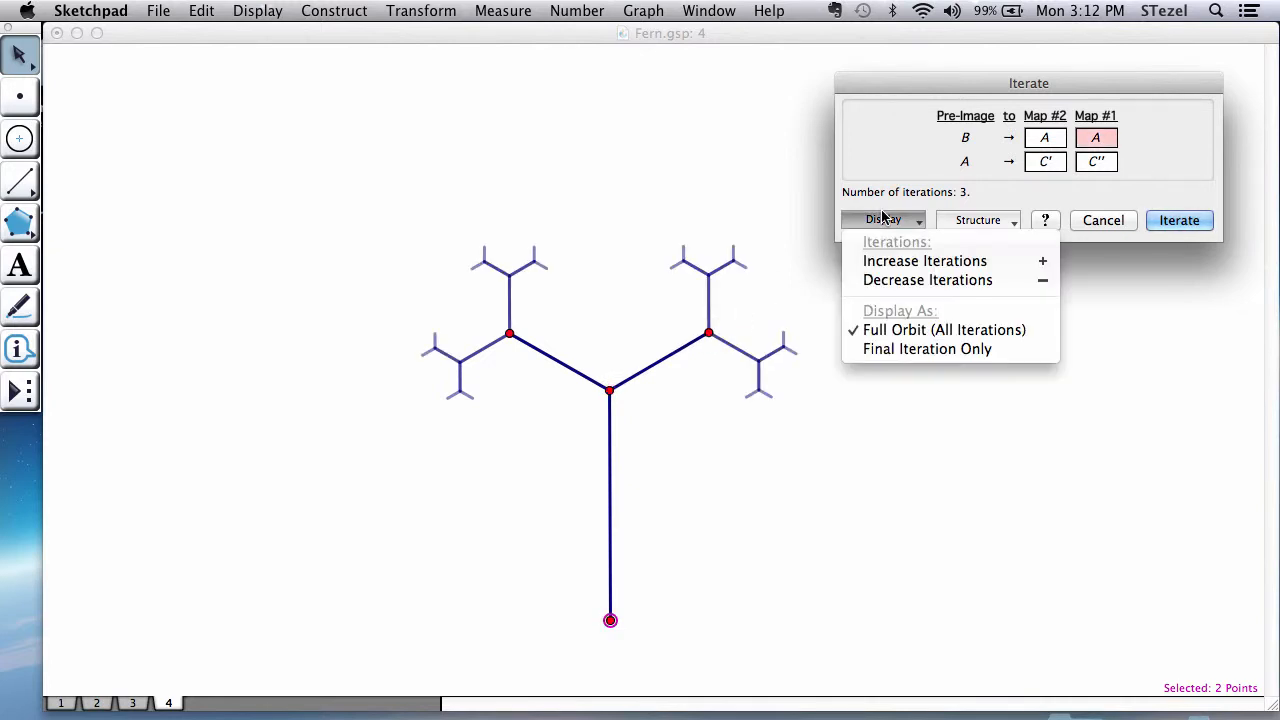
{"action": "left_click", "coordinate": [897, 264]}
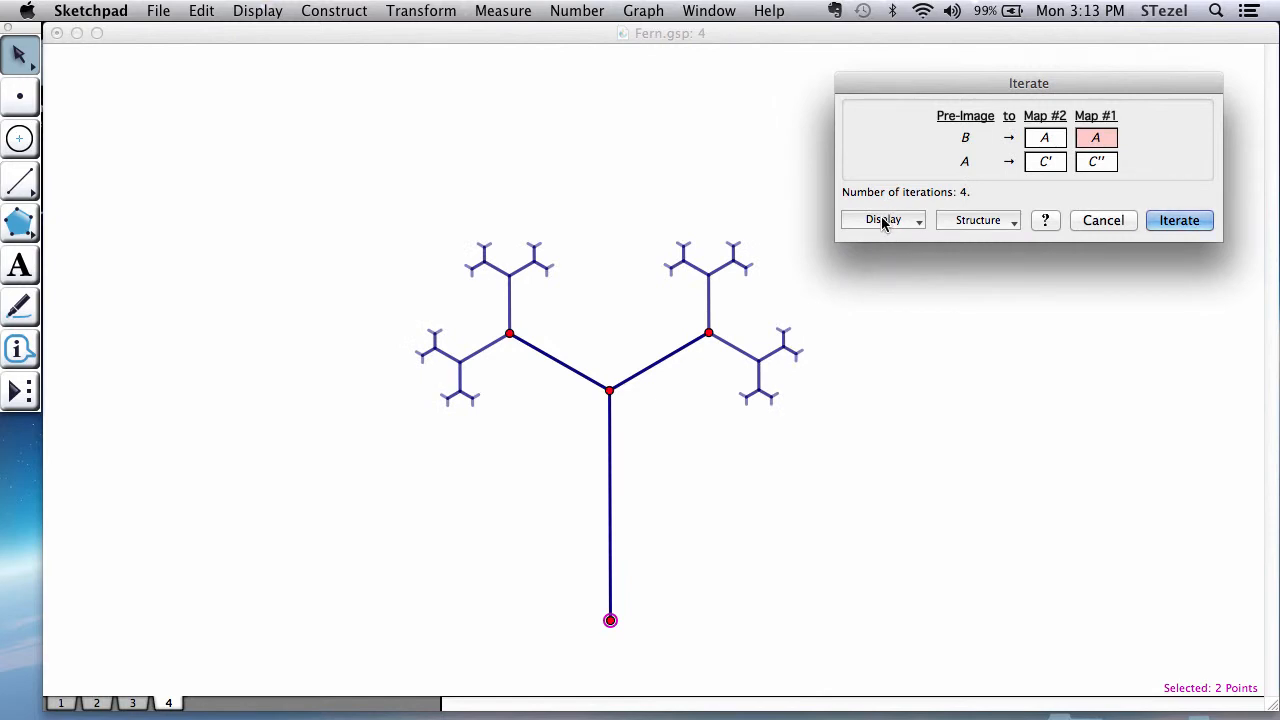
{"action": "left_click", "coordinate": [883, 221]}
{"action": "left_click", "coordinate": [888, 257]}
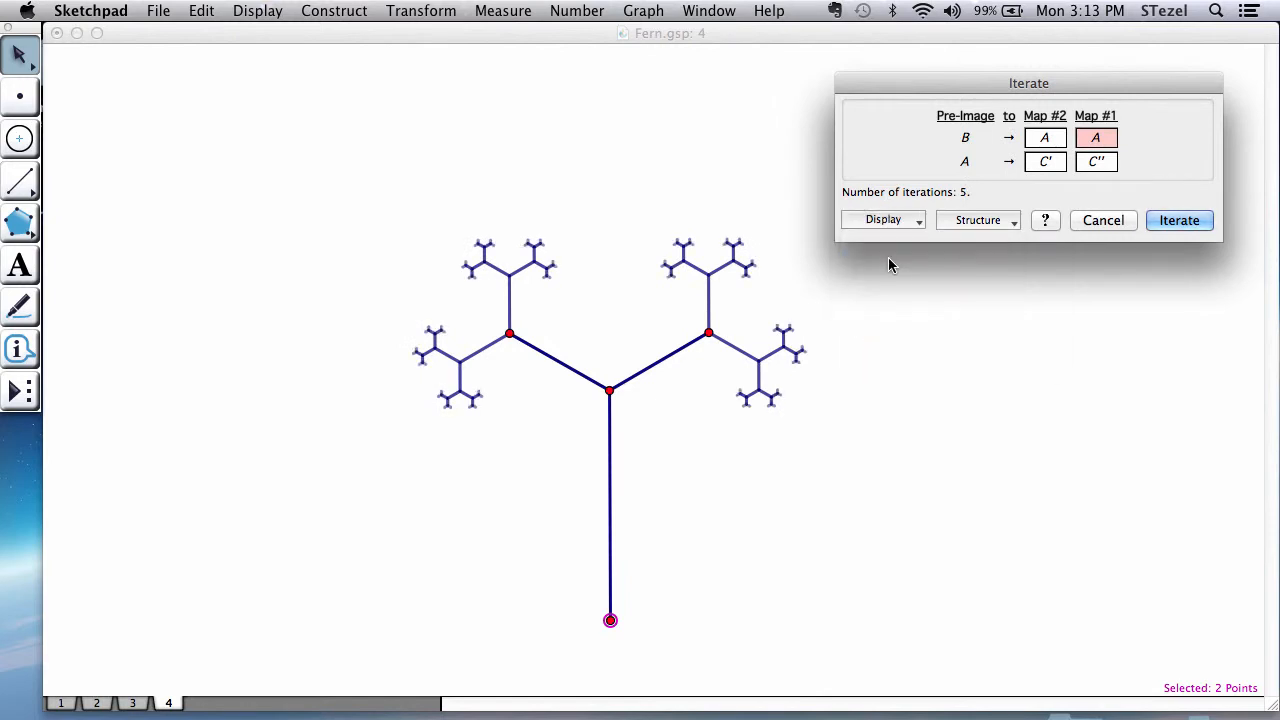
{"action": "left_click", "coordinate": [889, 219]}
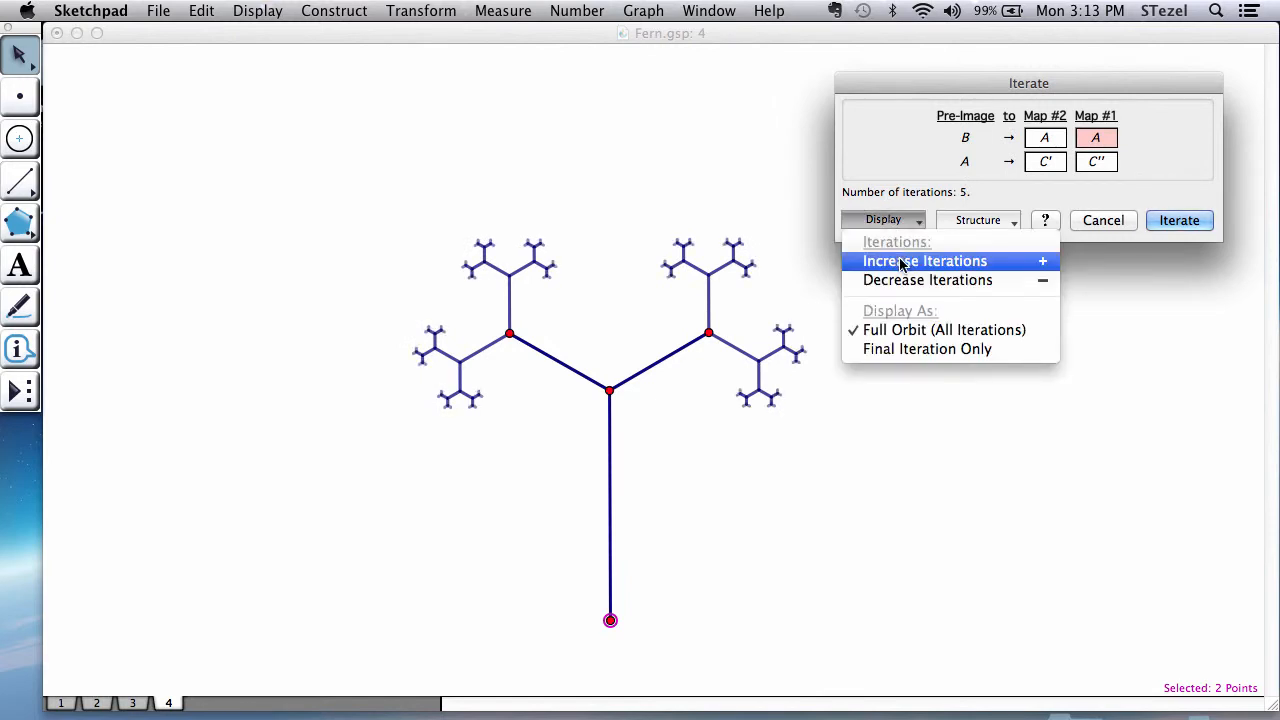
{"action": "left_click", "coordinate": [900, 261]}
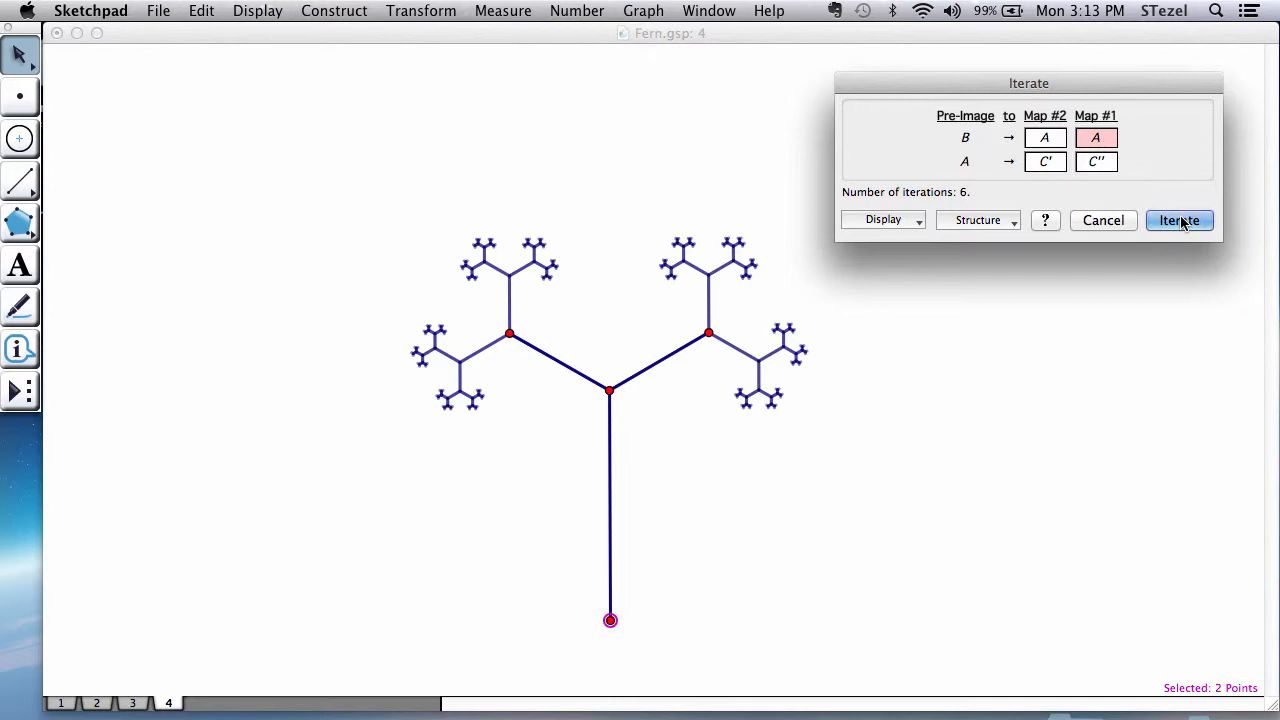
{"action": "left_click", "coordinate": [1180, 221]}
{"action": "left_click", "coordinate": [1054, 336]}
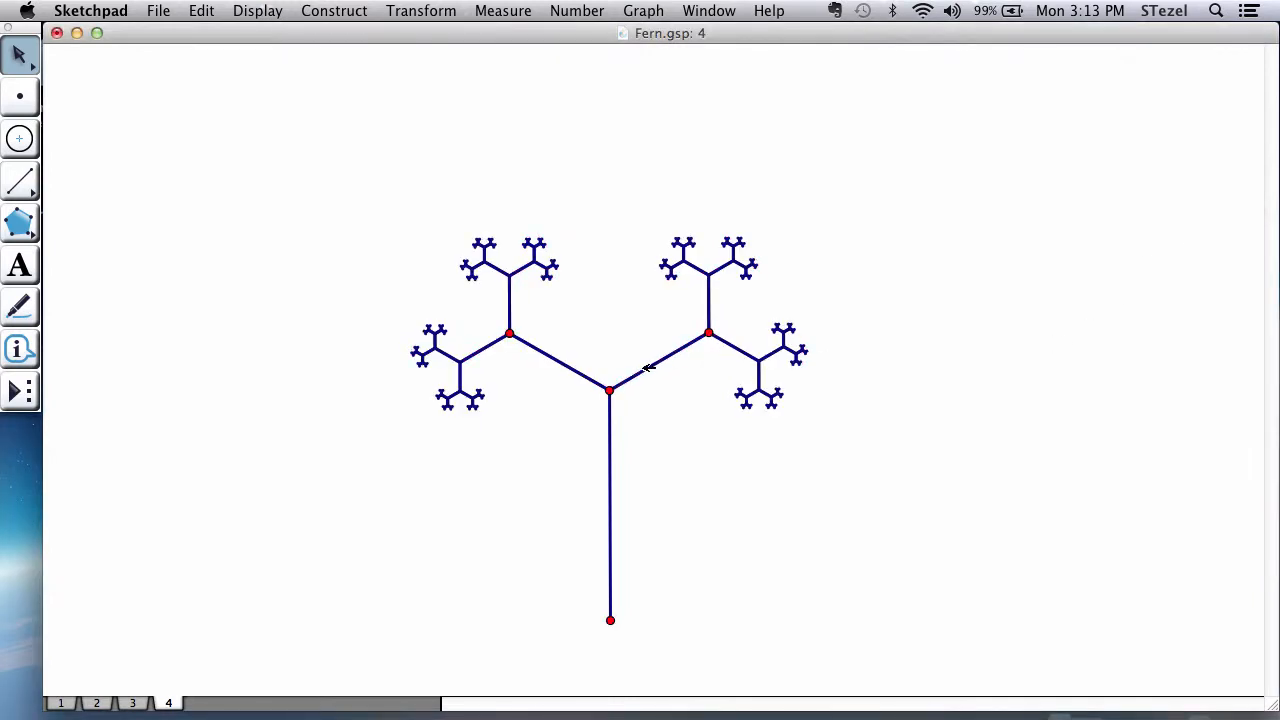
Step: Shorten the fern's trunk slightly and shift the whole figure to test how it moves
{"action": "mouse_move", "coordinate": [610, 390]}
{"action": "left_mouse_down"}
{"action": "mouse_move", "coordinate": [609, 449]}
{"action": "mouse_move", "coordinate": [615, 402]}
{"action": "left_mouse_up"}
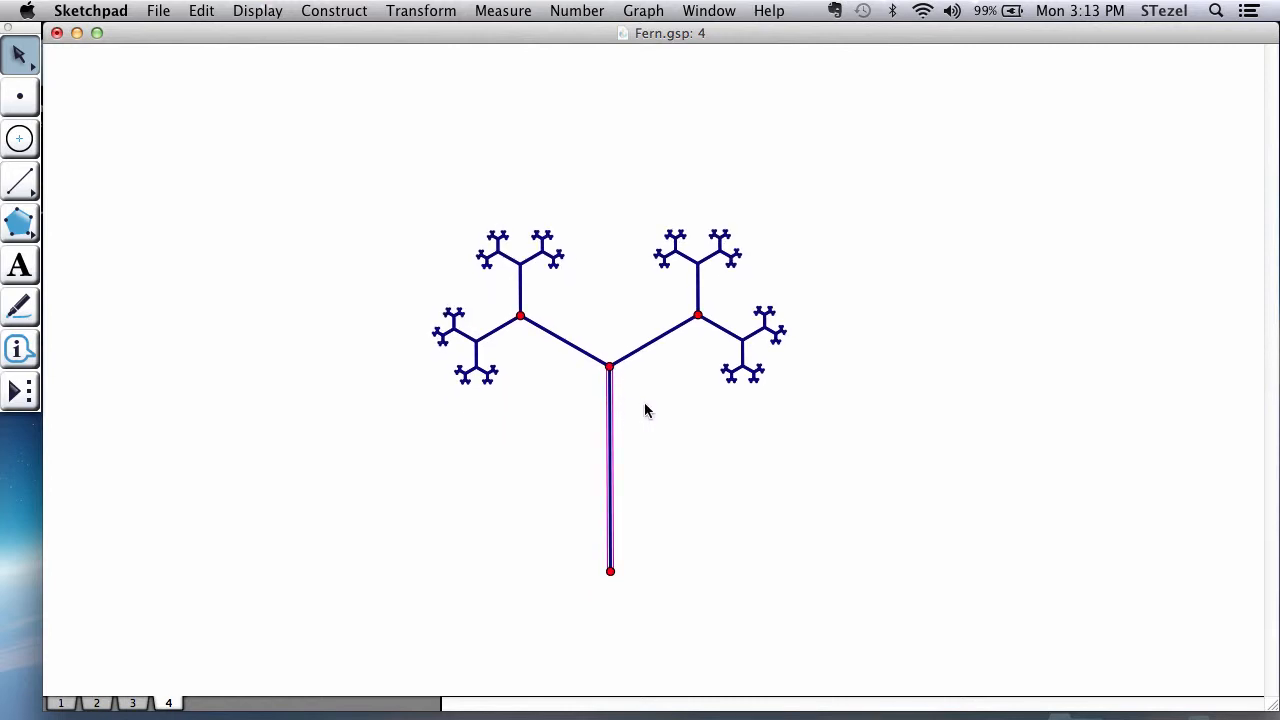
{"action": "left_click", "coordinate": [646, 409]}
{"action": "mouse_move", "coordinate": [688, 320]}
{"action": "left_mouse_down"}
{"action": "mouse_move", "coordinate": [729, 344]}
{"action": "mouse_move", "coordinate": [681, 330]}
{"action": "left_mouse_up"}
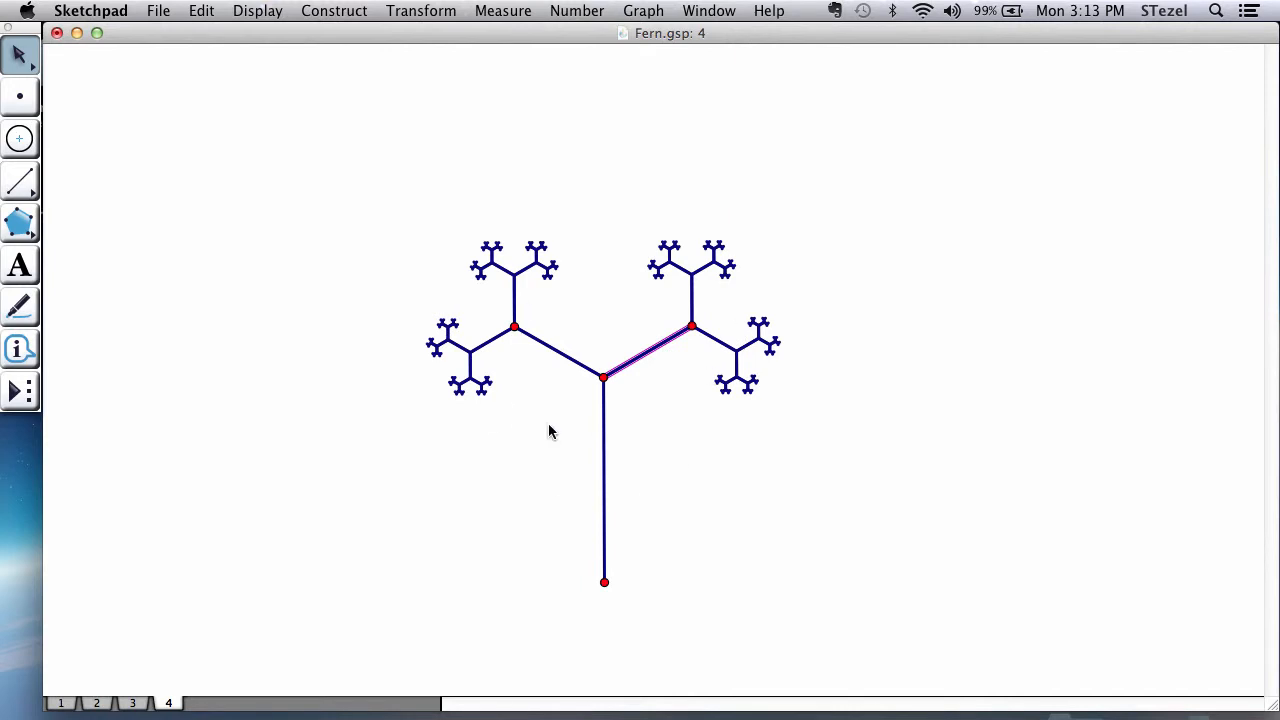
{"action": "left_click", "coordinate": [656, 462]}
Step: Select the entire fern and create a custom tool from it named Static Fern
{"action": "left_click_drag", "start_coordinate": [332, 204], "coordinate": [870, 628]}
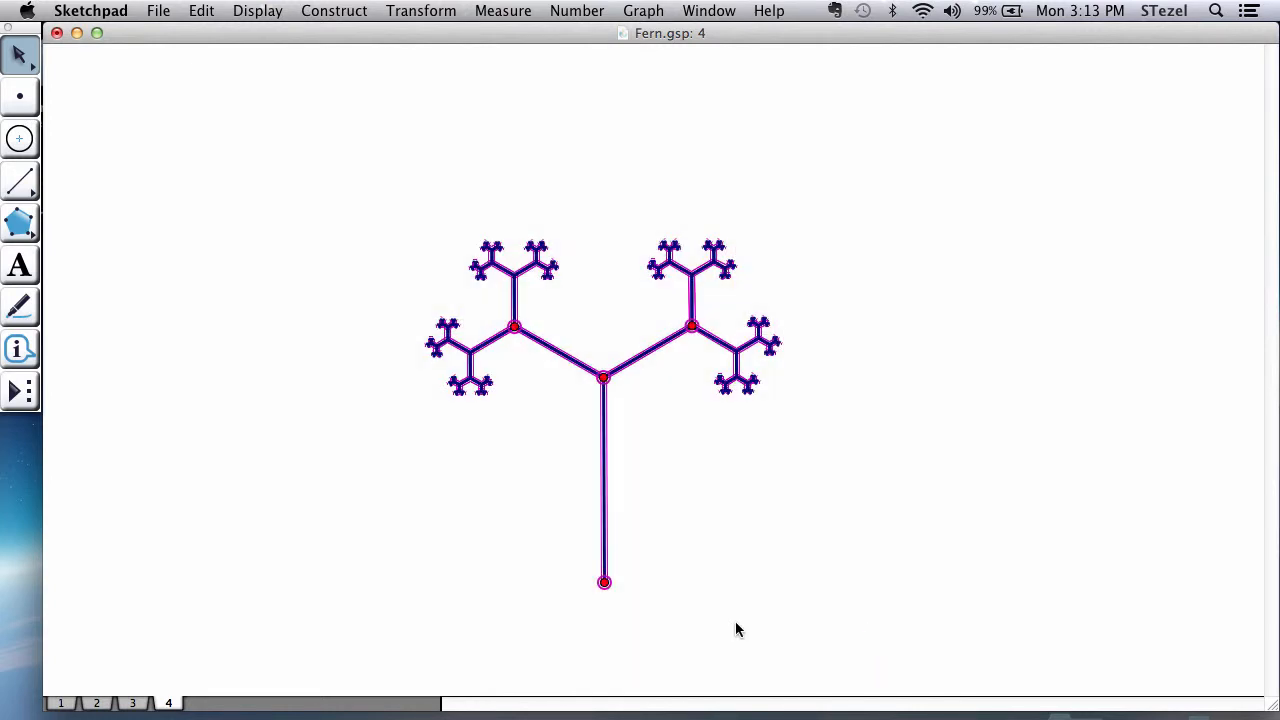
{"action": "left_click", "coordinate": [35, 390]}
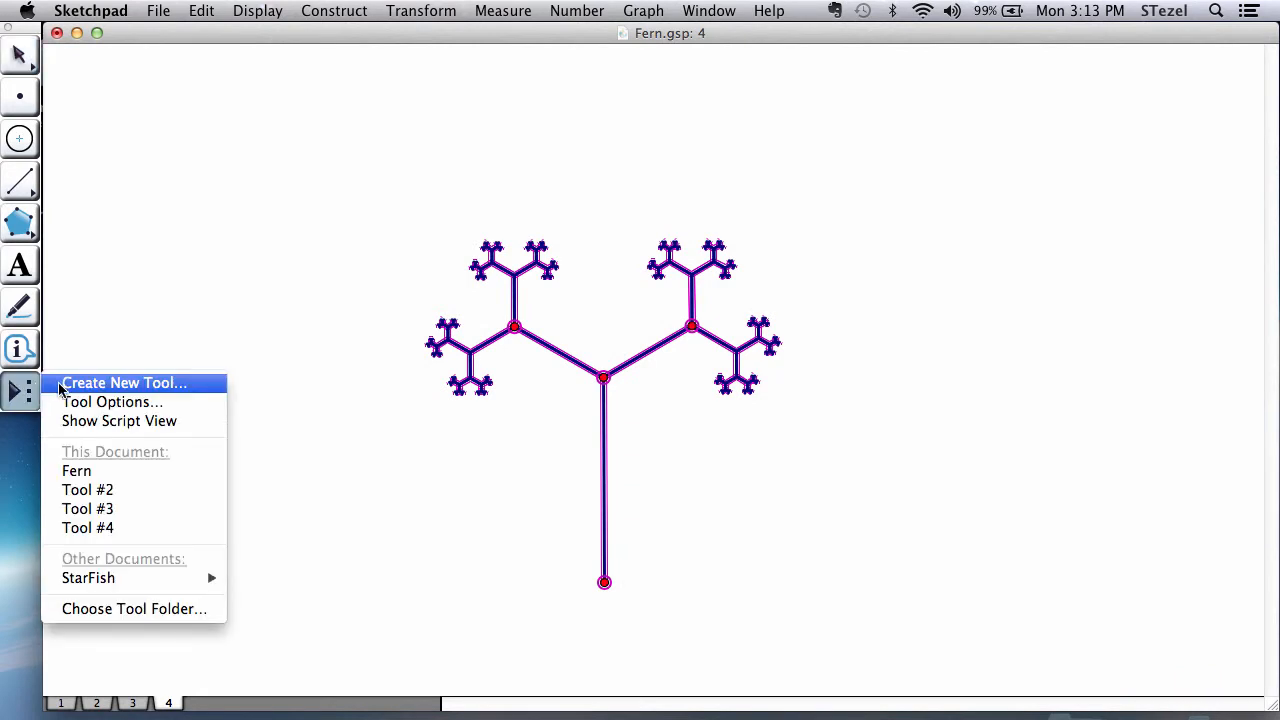
{"action": "left_click", "coordinate": [73, 386]}
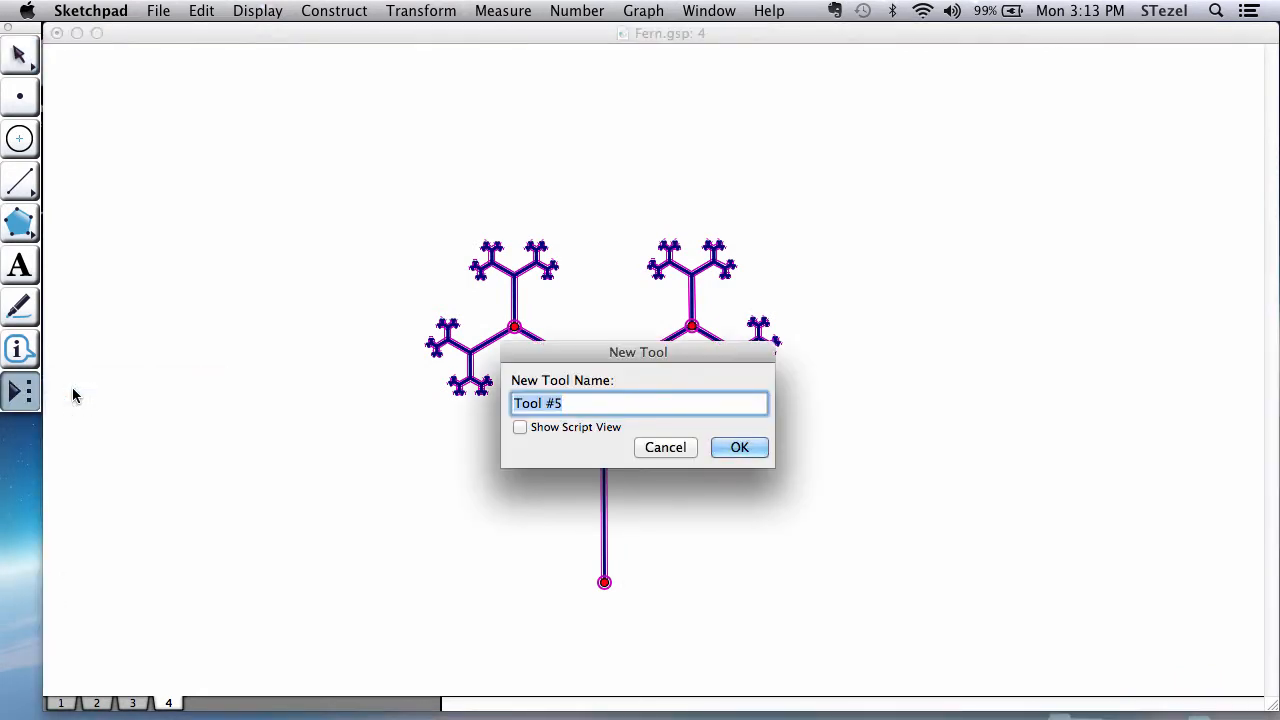
{"action": "type", "text": "Stati"}
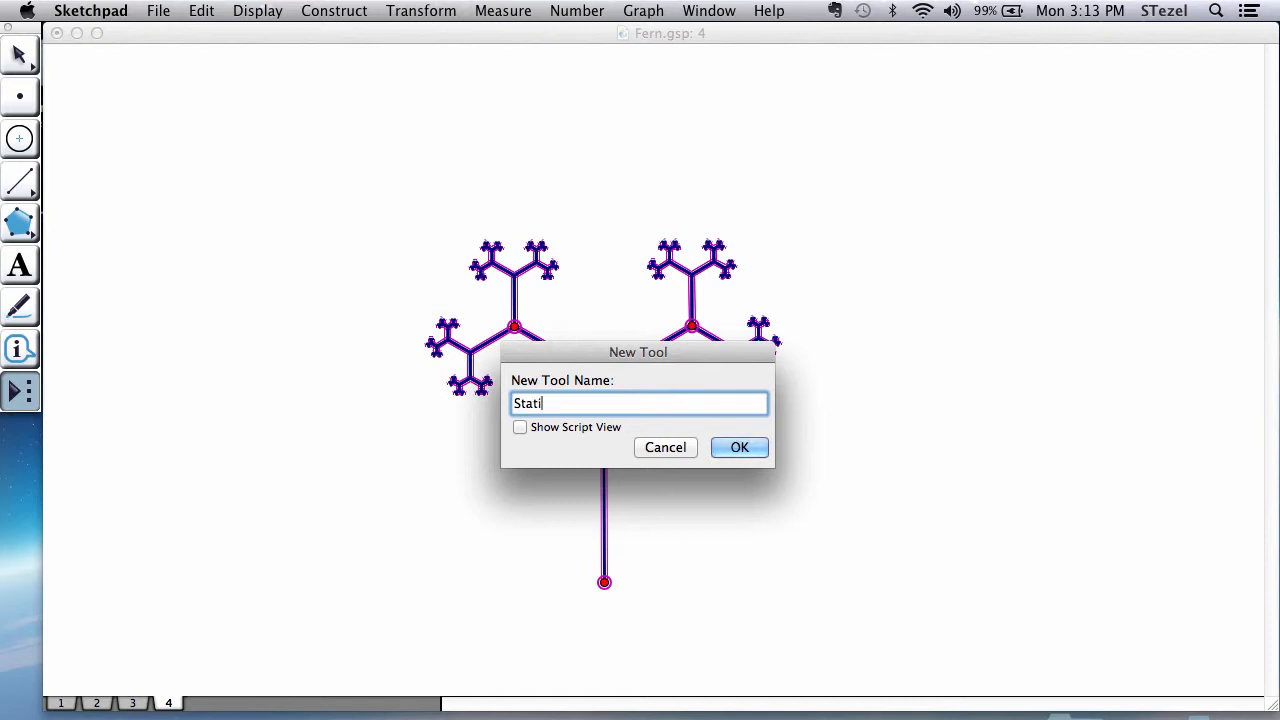
{"action": "type", "text": "cFern"}
{"action": "left_click", "coordinate": [548, 404]}
{"action": "left_click", "coordinate": [740, 449]}
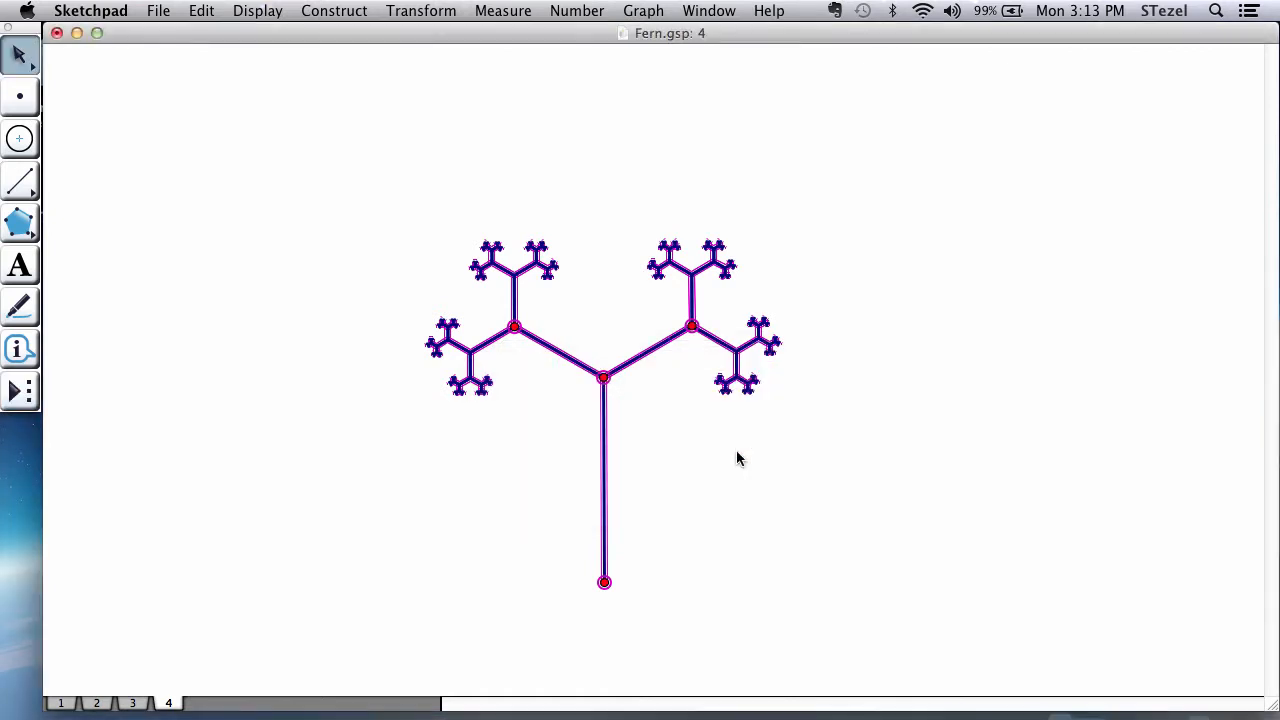
Step: Move the whole fern toward the upper-left area of the page to free space beside it
{"action": "left_click", "coordinate": [645, 479]}
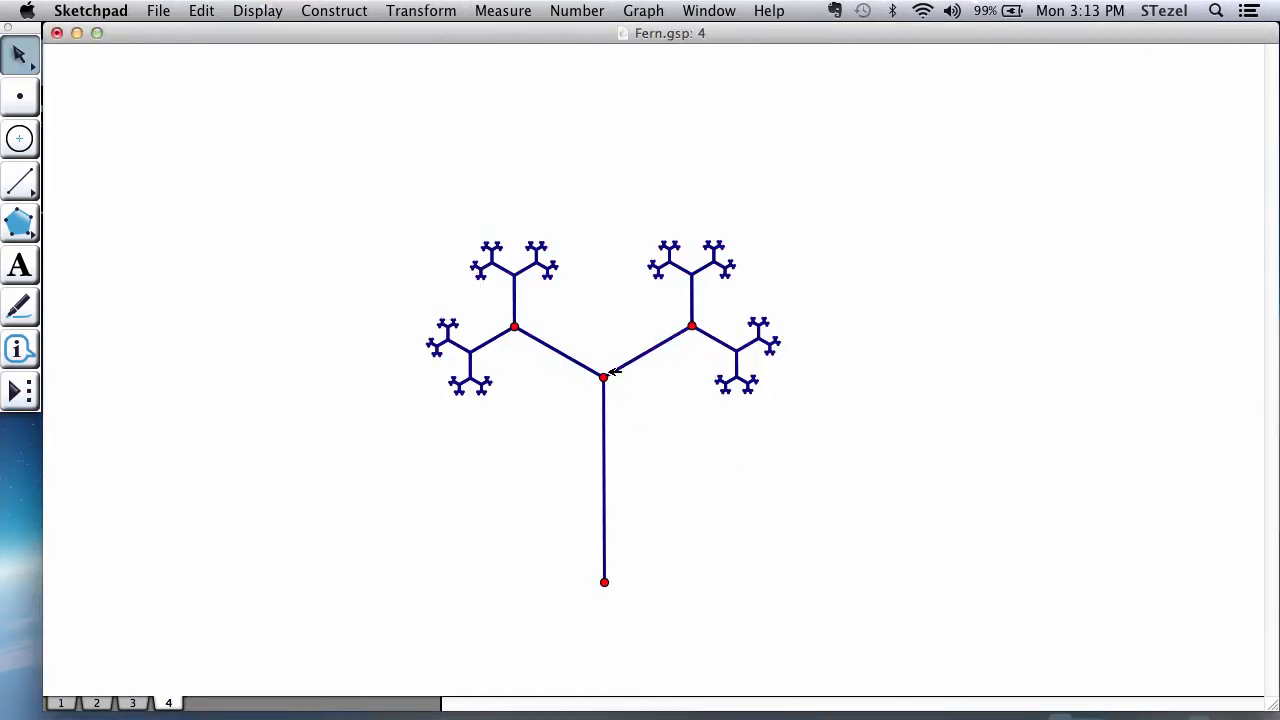
{"action": "left_click_drag", "start_coordinate": [617, 372], "coordinate": [410, 267]}
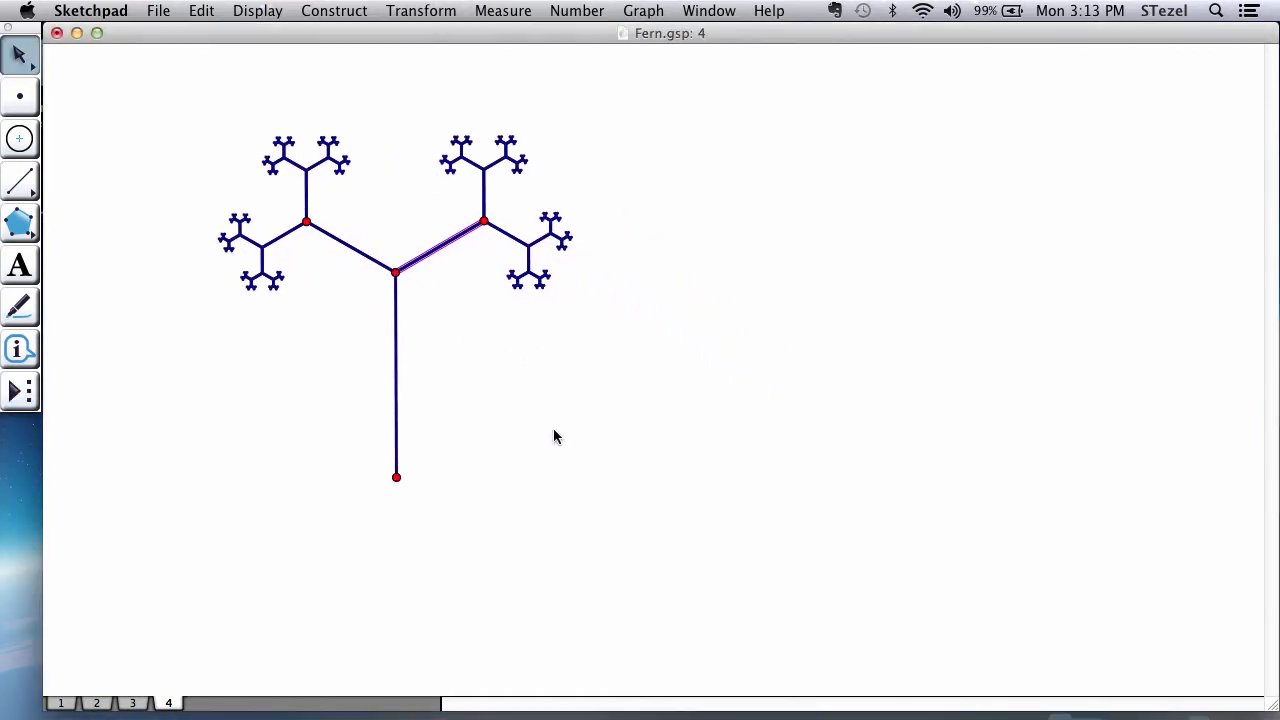
{"action": "left_click", "coordinate": [557, 440]}
Step: Use the Static Fern tool to build an inverted fern from the trunk's upper endpoint to its lower endpoint
{"action": "left_click", "coordinate": [14, 398]}
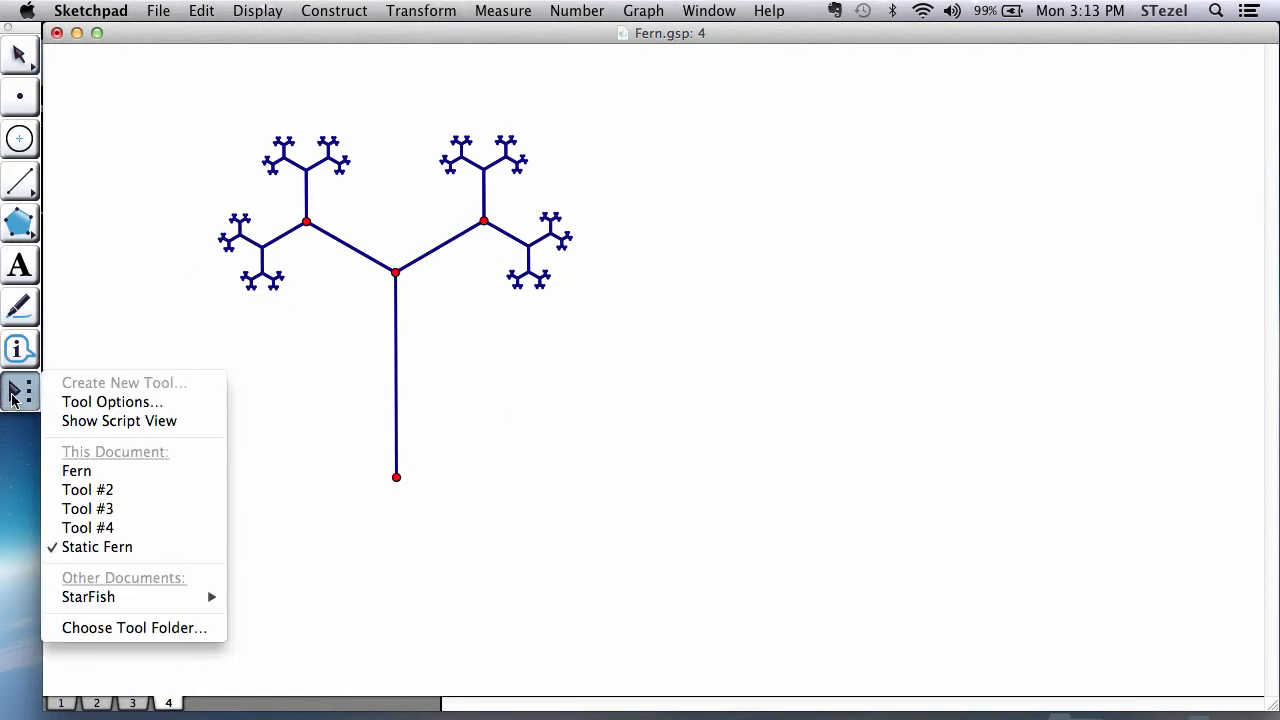
{"action": "left_click", "coordinate": [80, 548]}
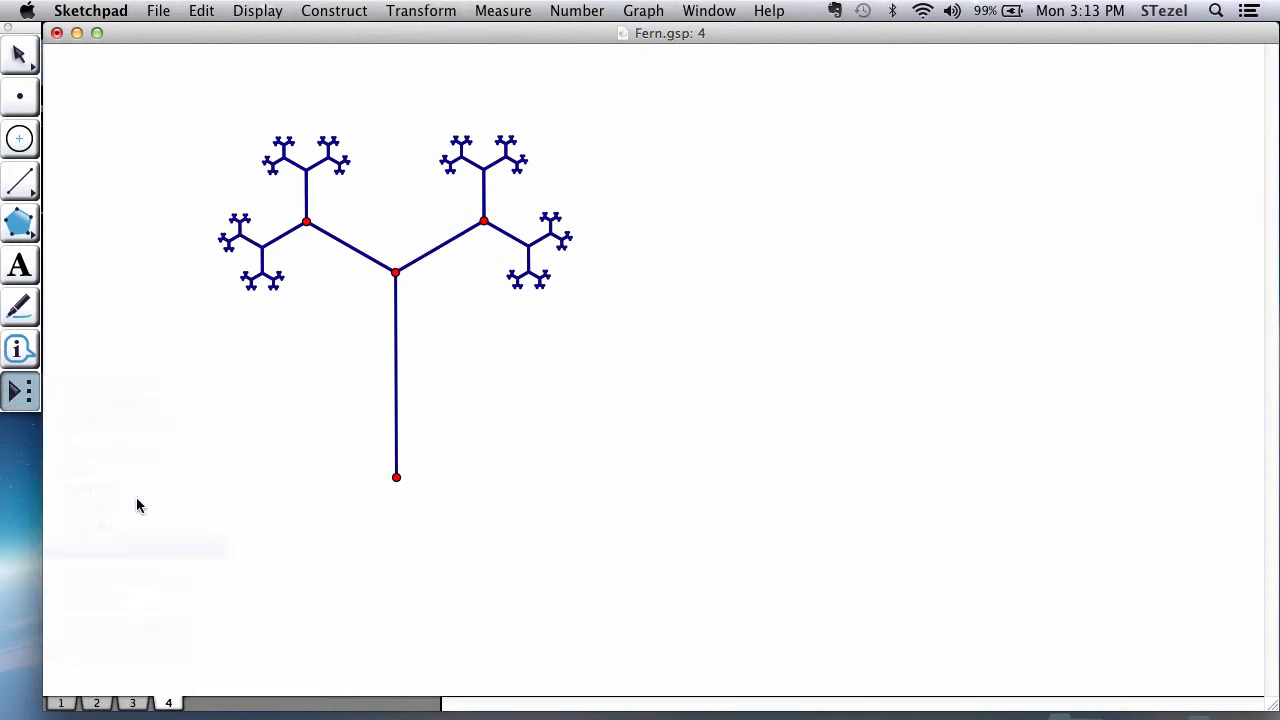
{"action": "left_click", "coordinate": [396, 273]}
{"action": "left_click", "coordinate": [396, 477]}
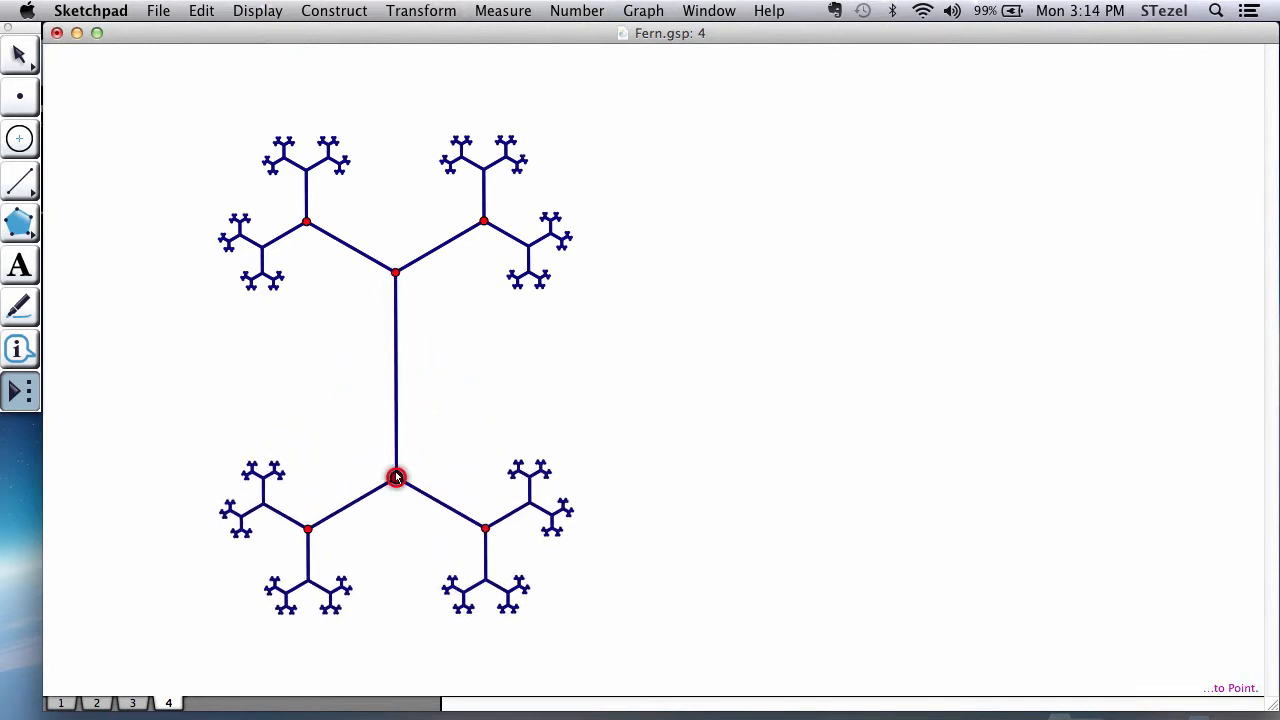
{"action": "left_click", "coordinate": [396, 477]}
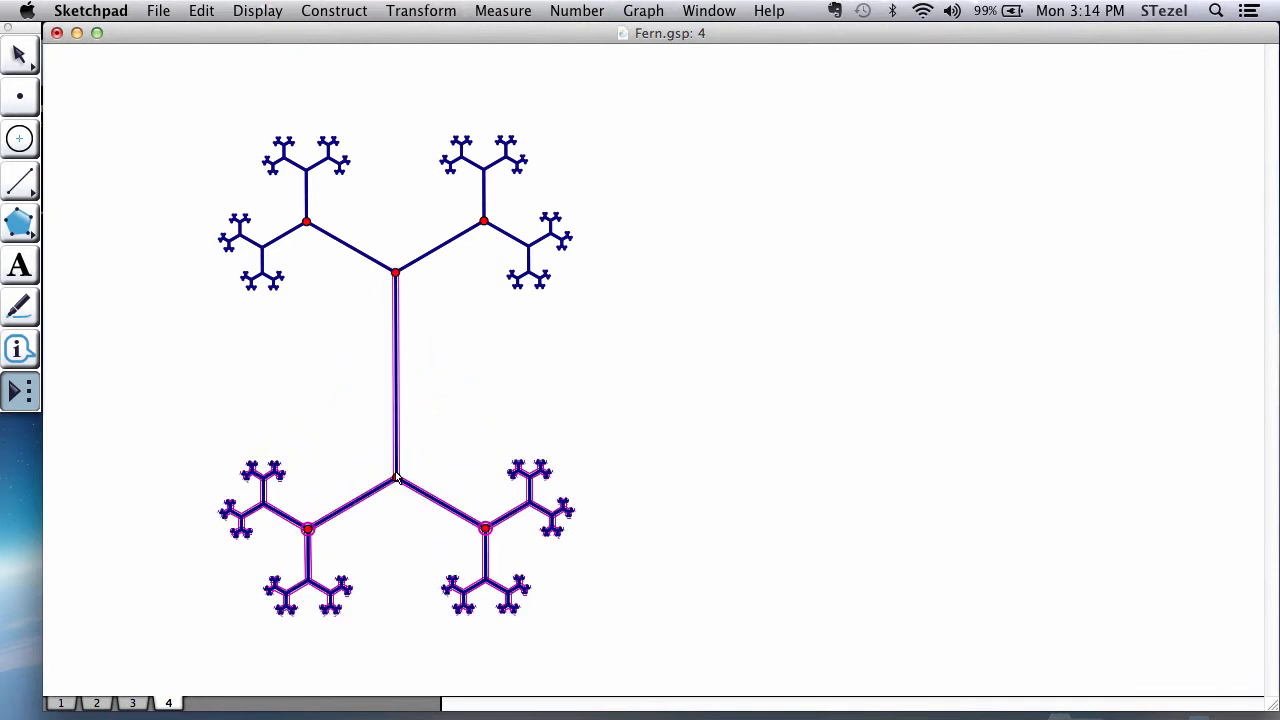
Step: Build four Static Fern figures of different lengths from one shared base point beside the double fern, fanning from straight up to the left
{"action": "left_click", "coordinate": [881, 429]}
{"action": "left_click", "coordinate": [818, 306]}
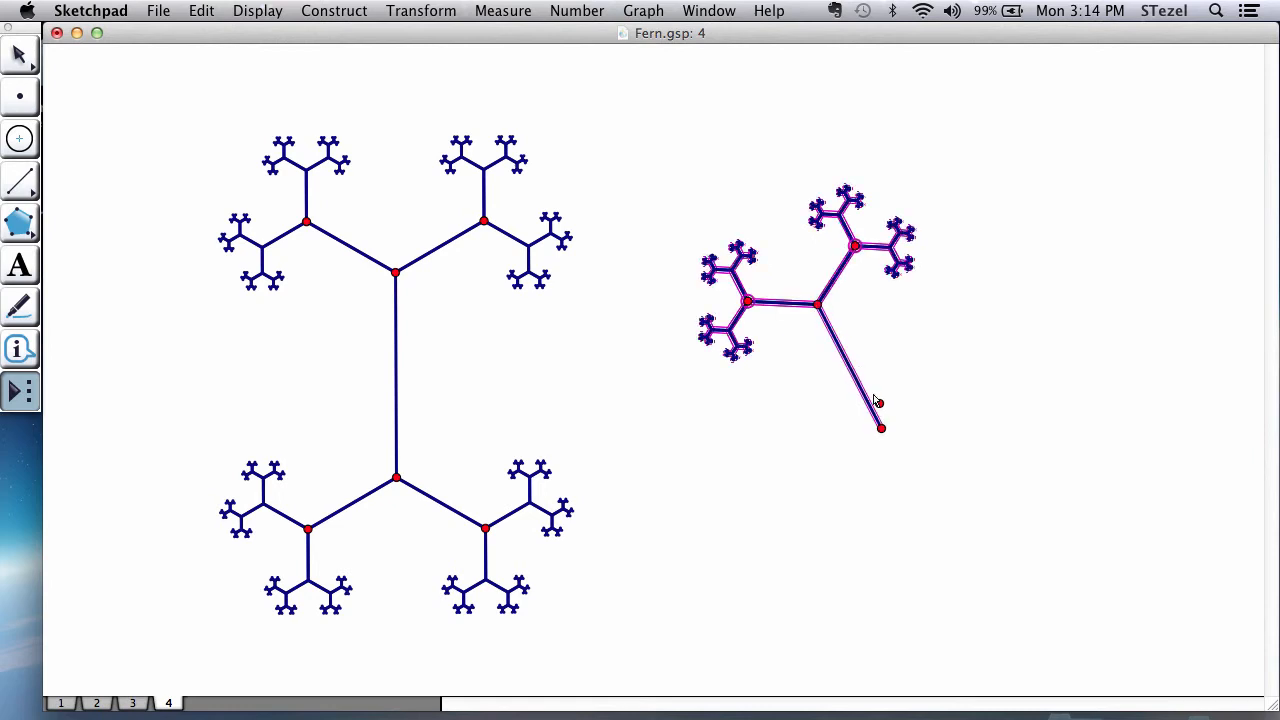
{"action": "left_click", "coordinate": [881, 429]}
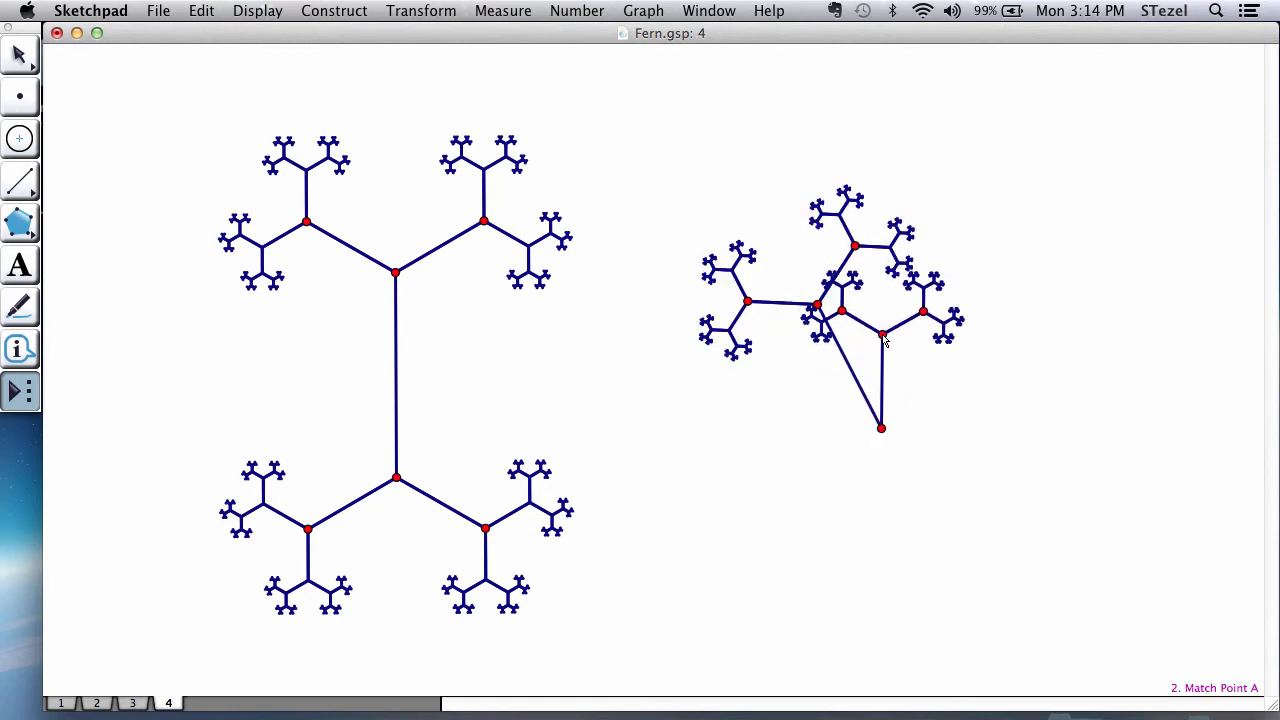
{"action": "left_click", "coordinate": [882, 334]}
{"action": "left_click", "coordinate": [881, 429]}
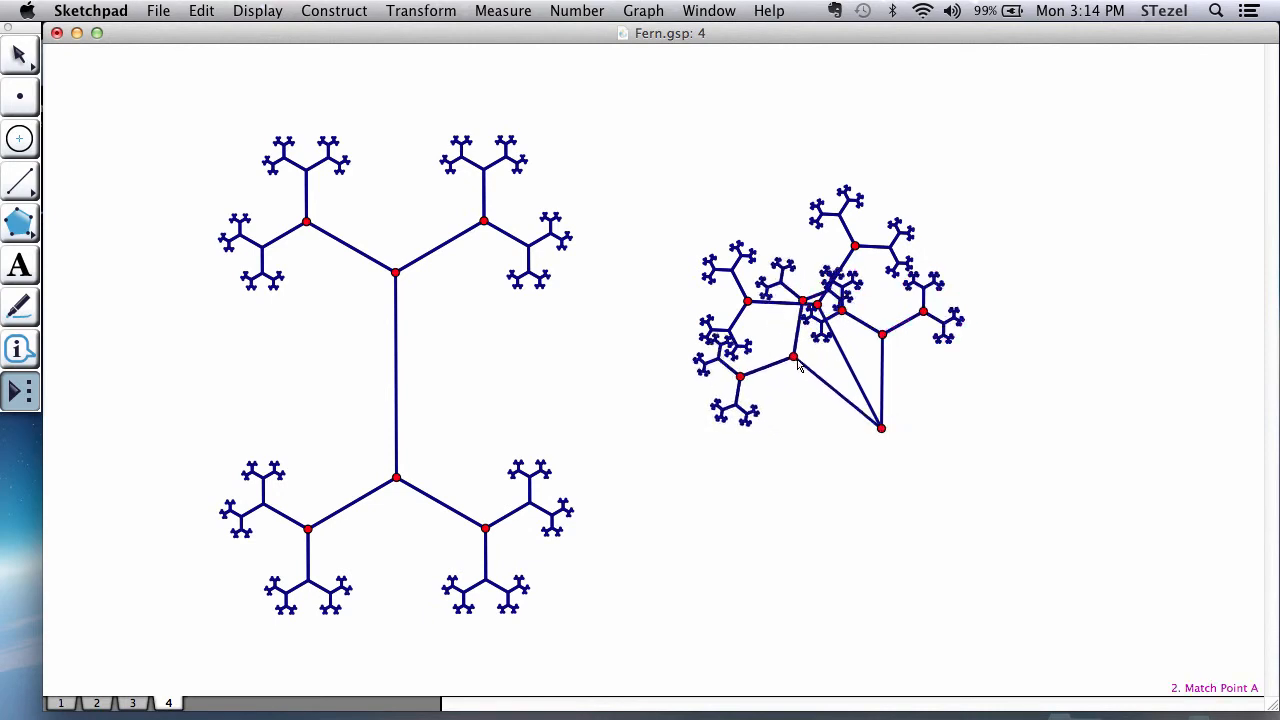
{"action": "left_click", "coordinate": [773, 288]}
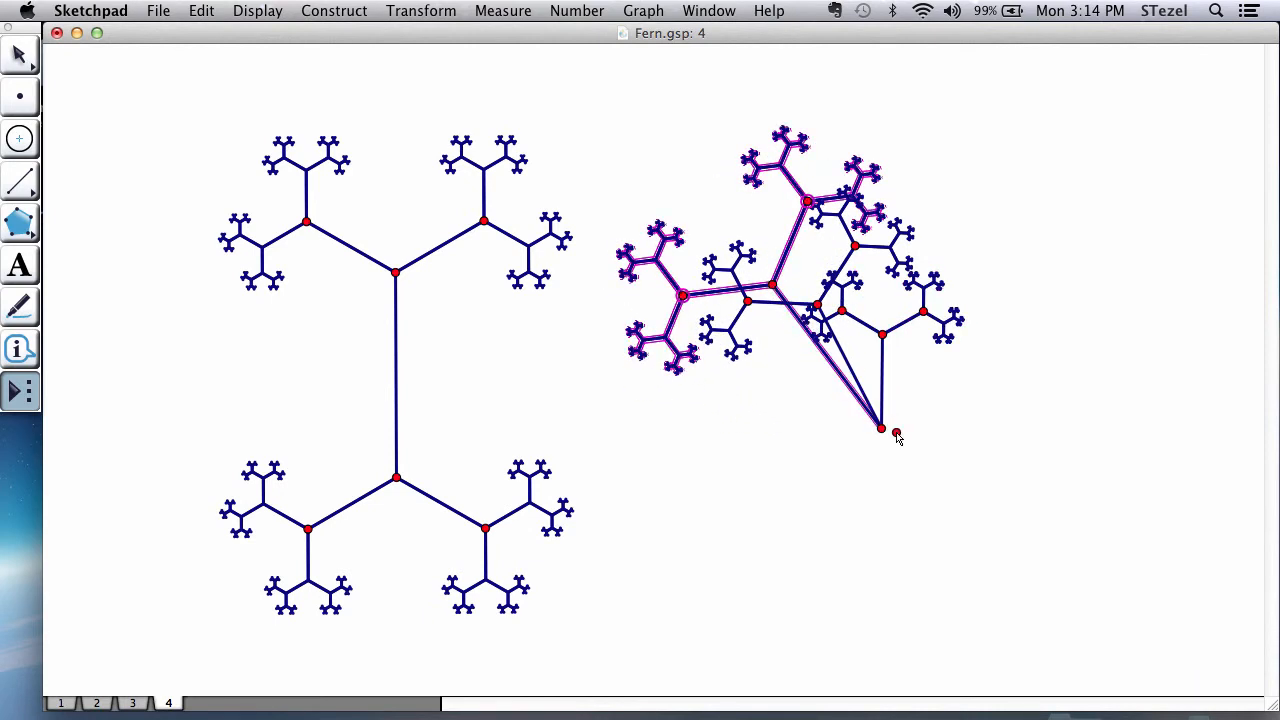
{"action": "left_click", "coordinate": [881, 429]}
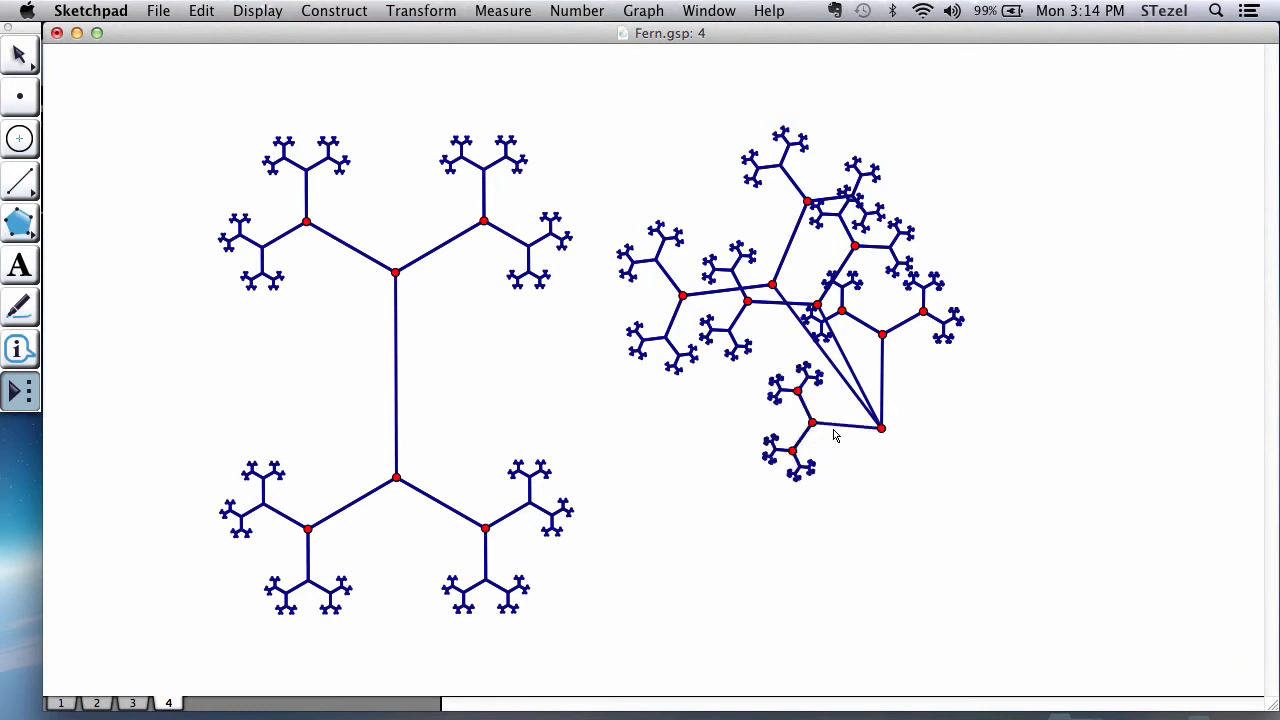
{"action": "left_click", "coordinate": [771, 415]}
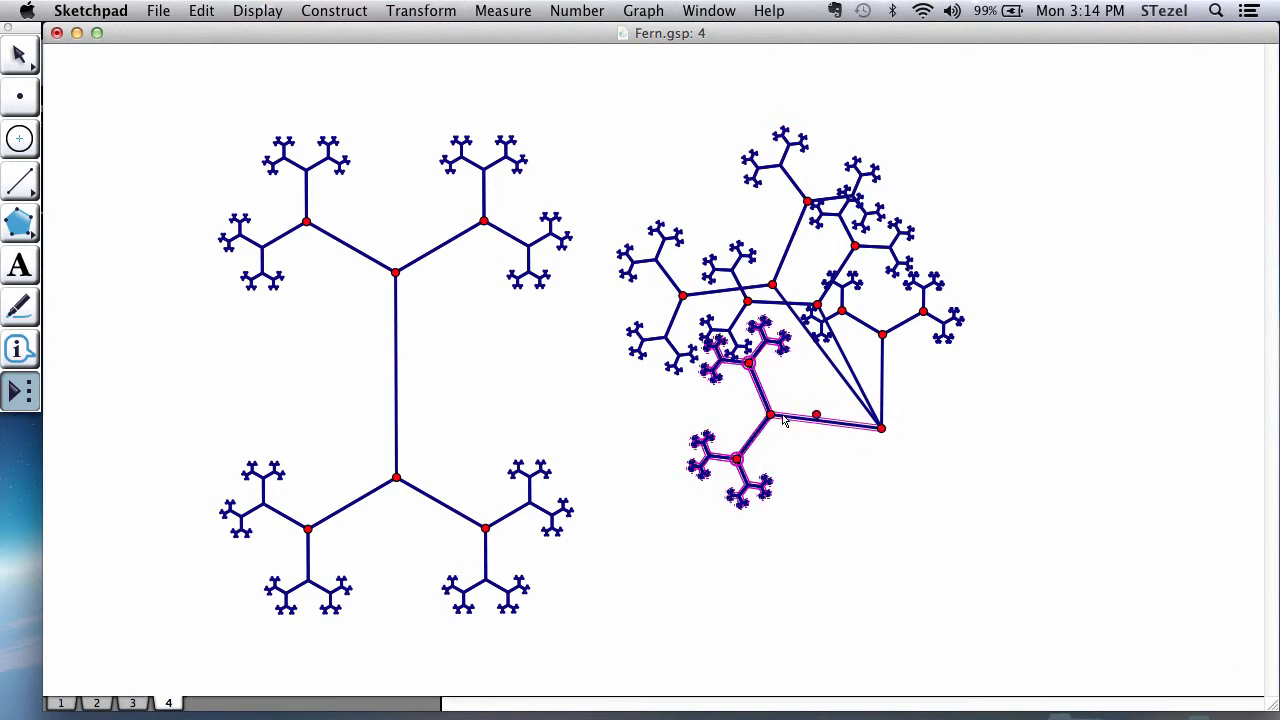
Step: Add two Static Fern figures from the same base point toward the upper right, leave the tool and clear the selection
{"action": "left_click", "coordinate": [879, 430]}
{"action": "left_click", "coordinate": [980, 258]}
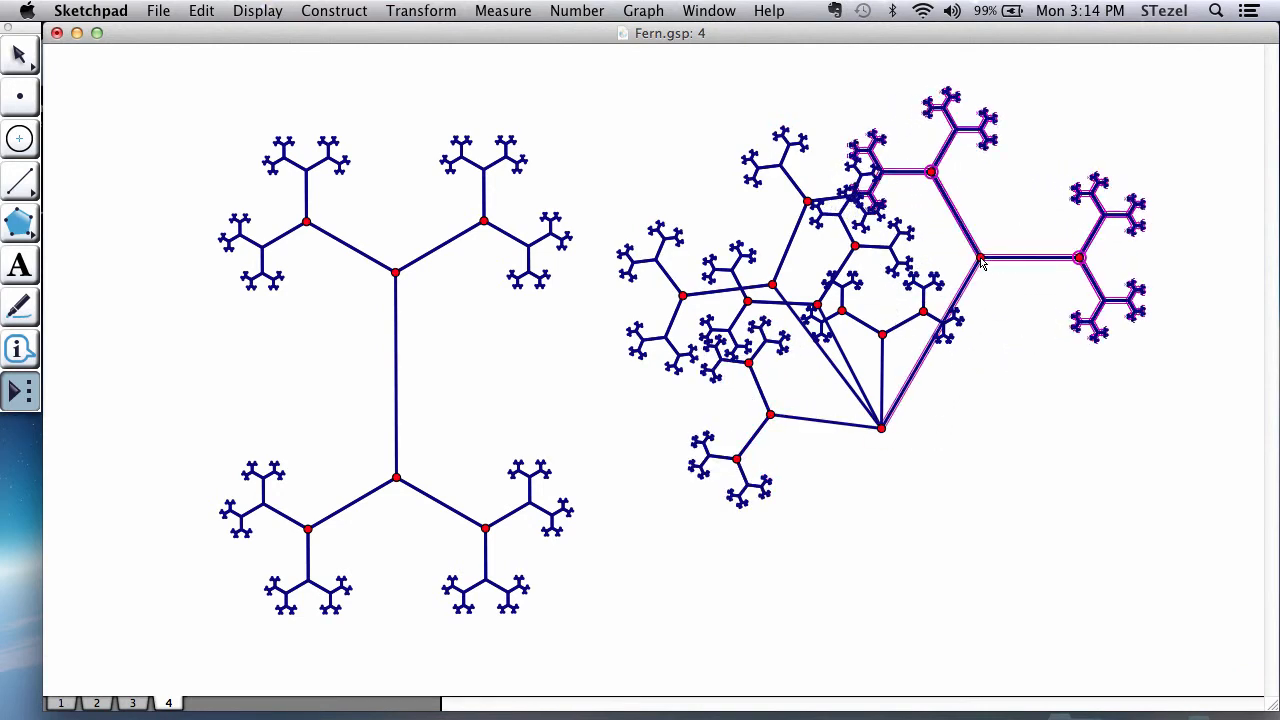
{"action": "left_click", "coordinate": [881, 429]}
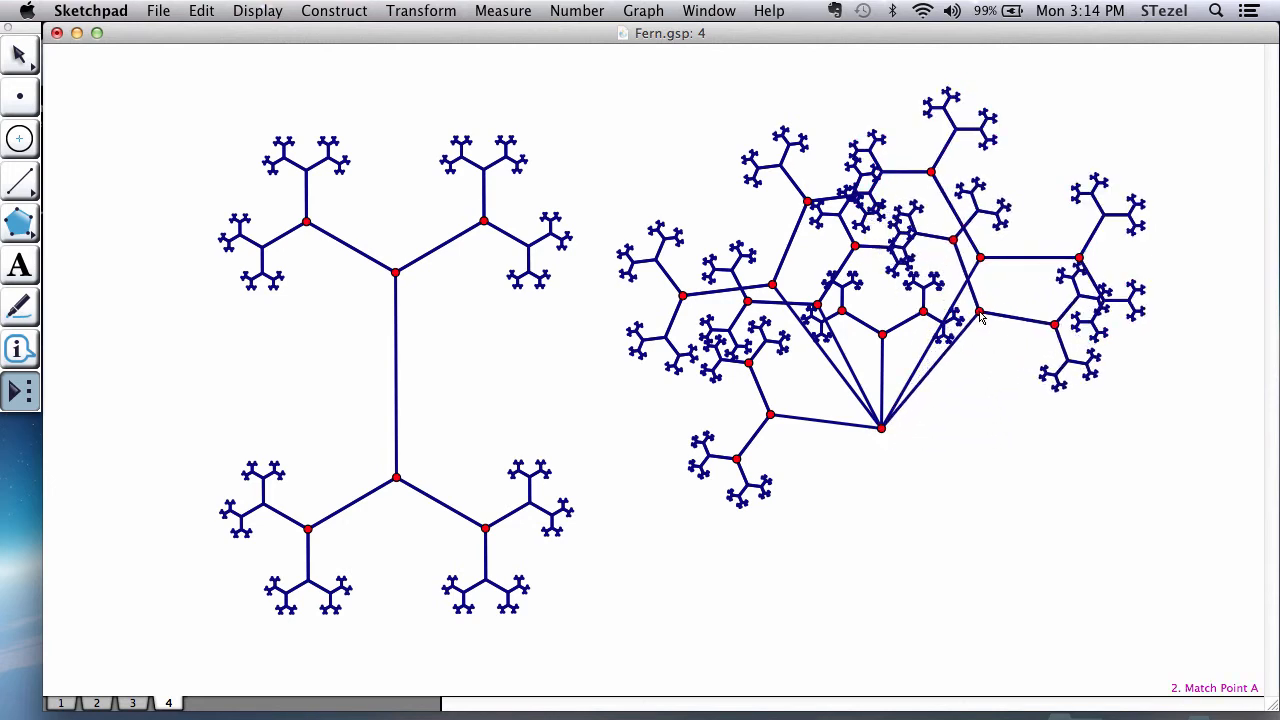
{"action": "left_click", "coordinate": [973, 311]}
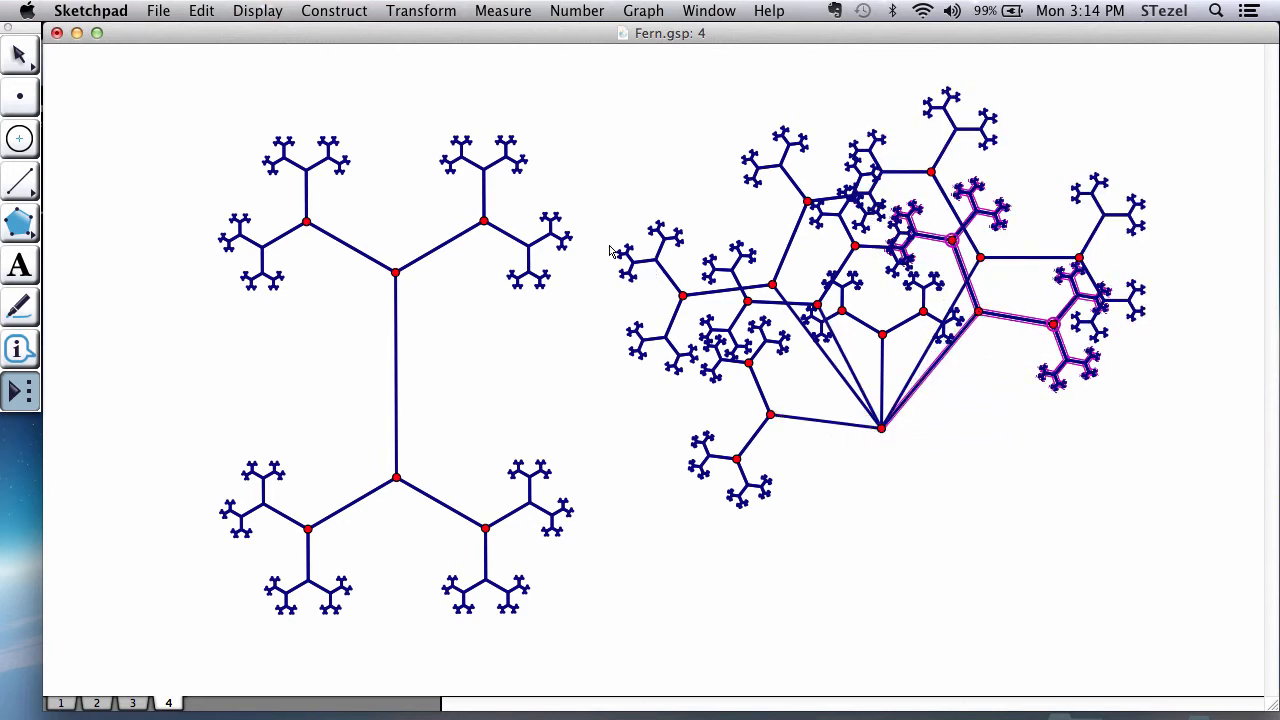
{"action": "left_click", "coordinate": [14, 62]}
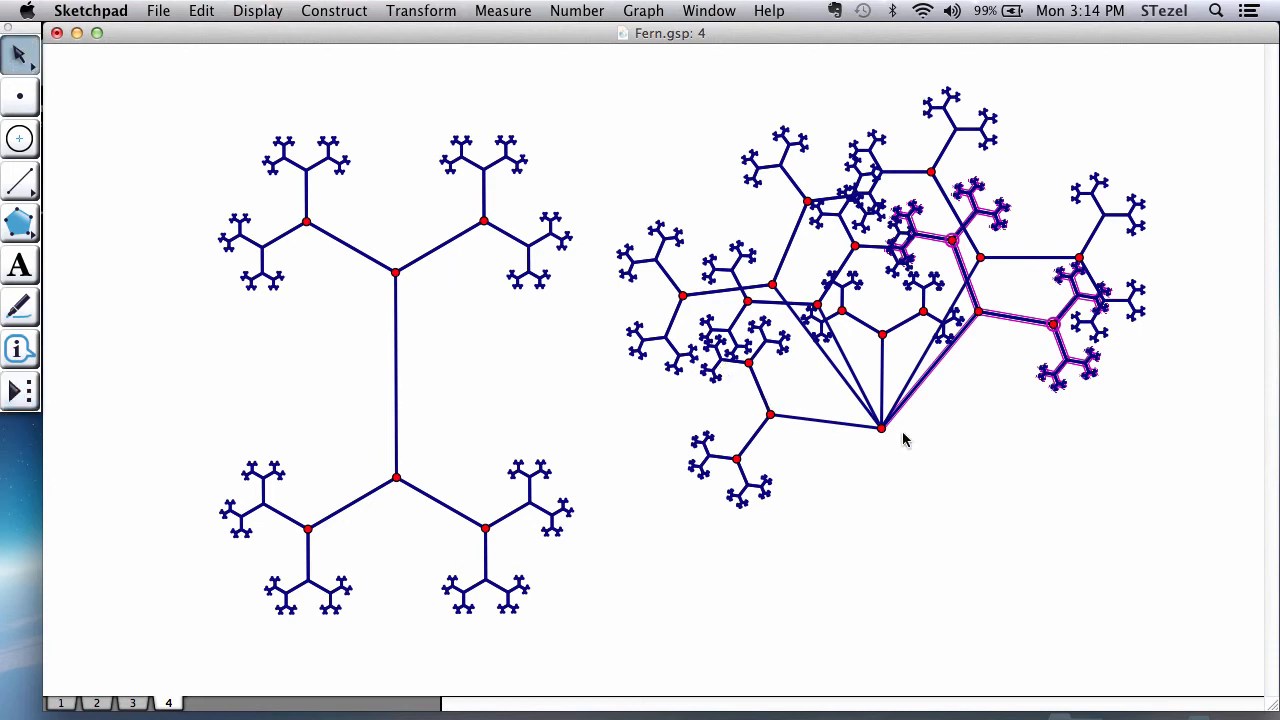
{"action": "left_click", "coordinate": [905, 466]}
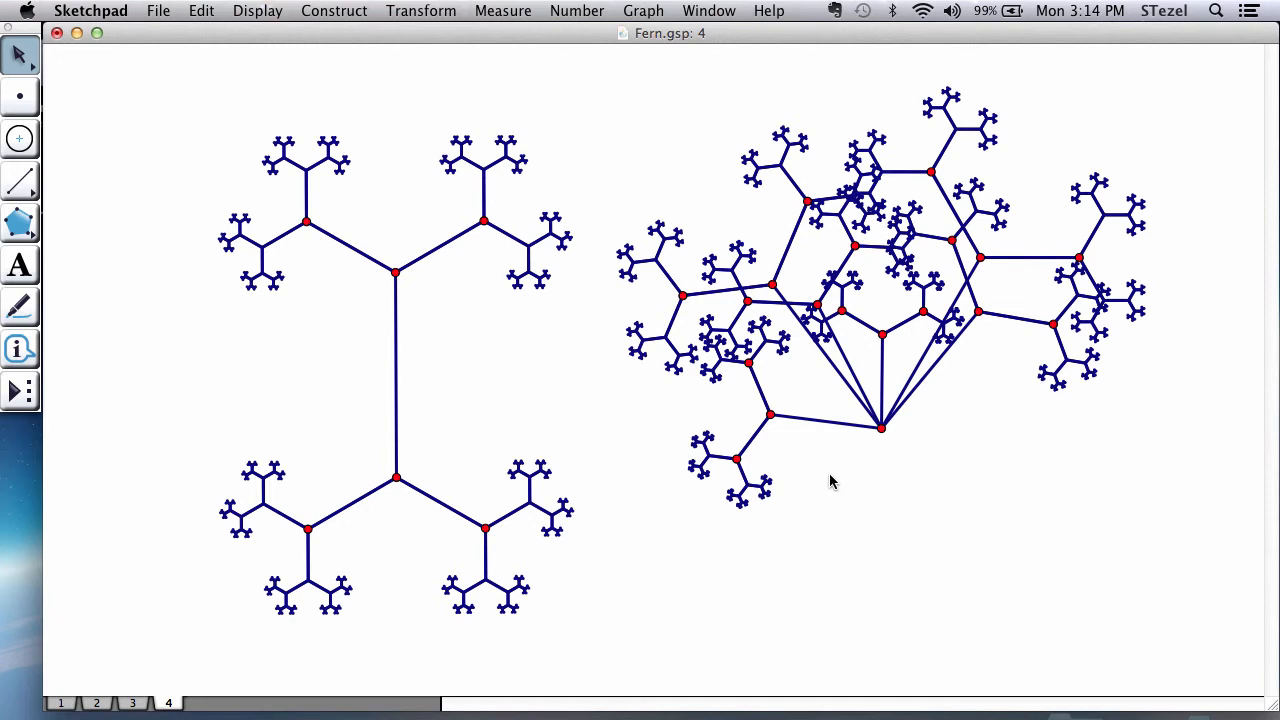
Step: Switch to page 3 and start the animation of the fractal's angle parameter
{"action": "left_click", "coordinate": [135, 704]}
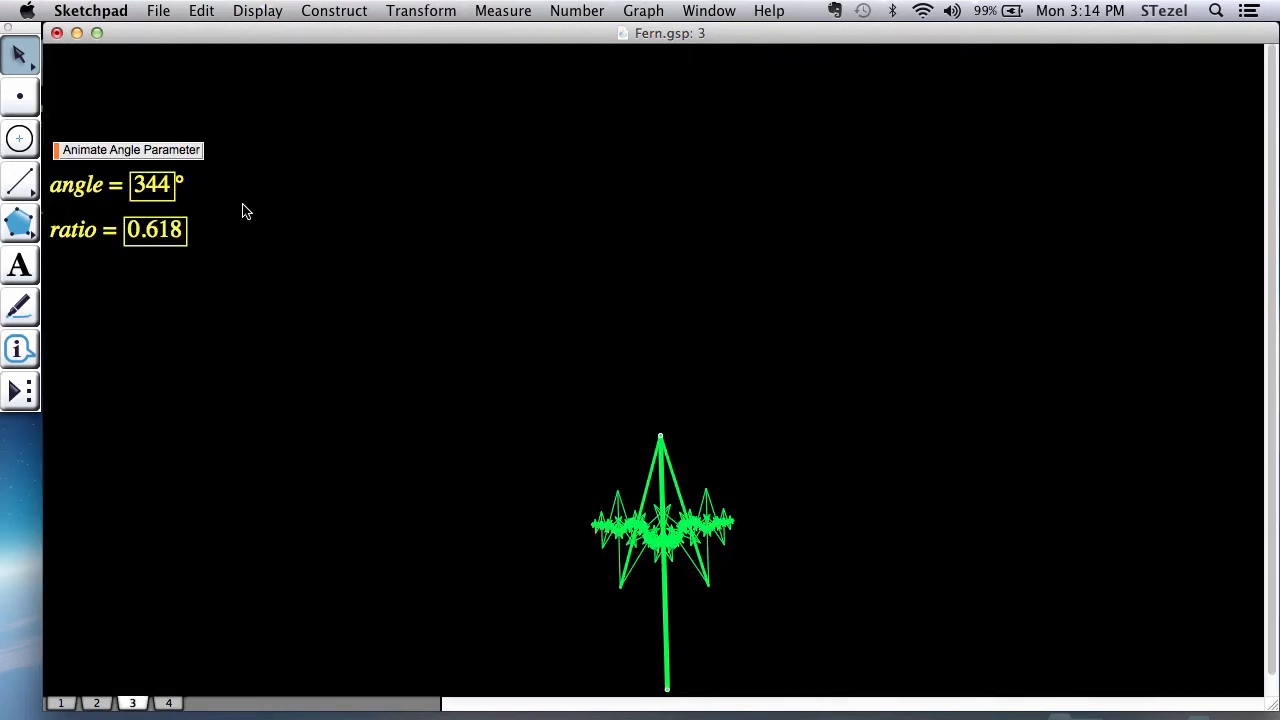
{"action": "left_click", "coordinate": [176, 152]}
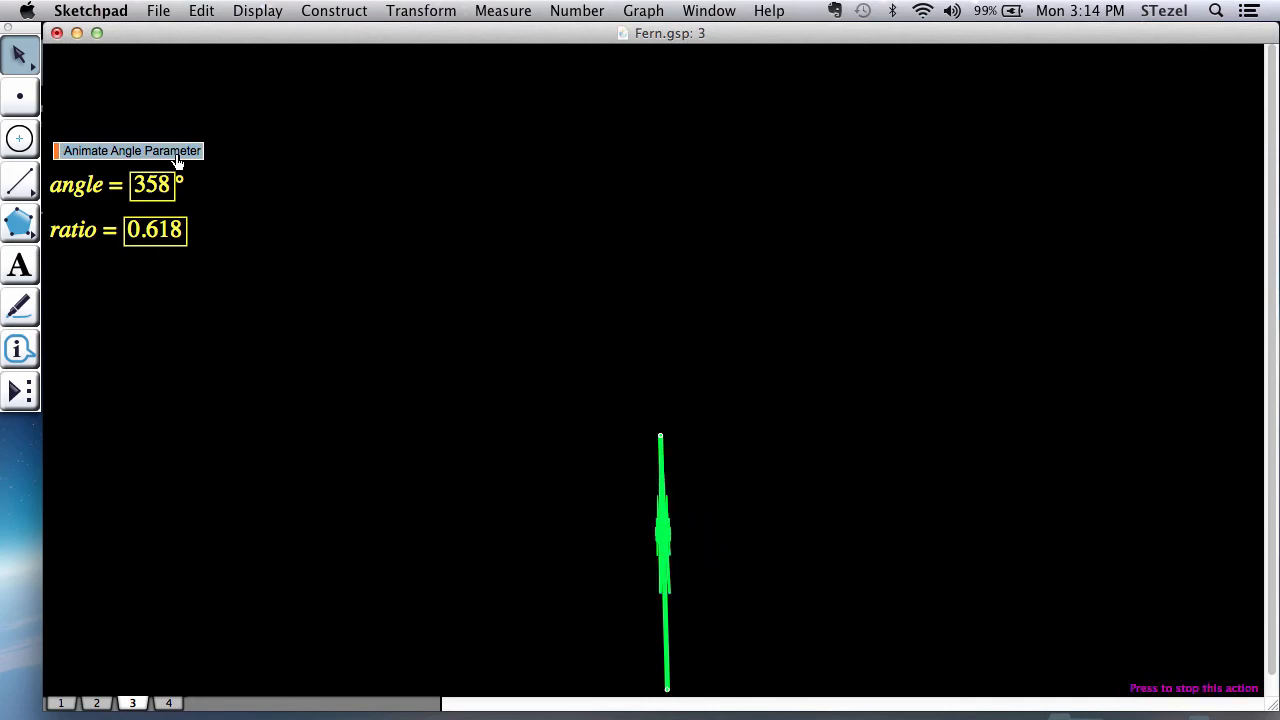